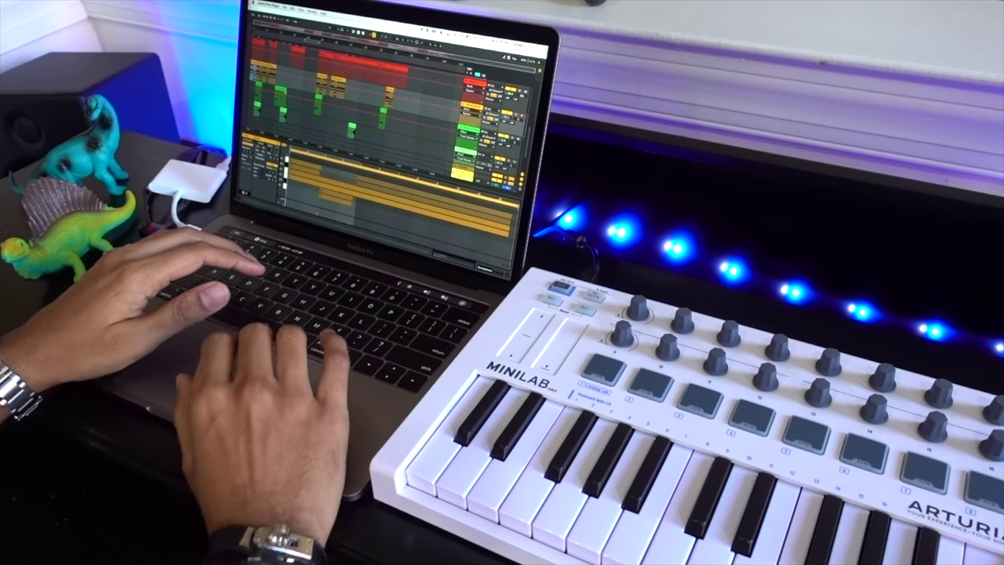
# - Scroll the arrangement to show the Pizzicato, Staccato Cello, Violins and Cellos tracks
pyautogui.scroll(-3, 353, 86)
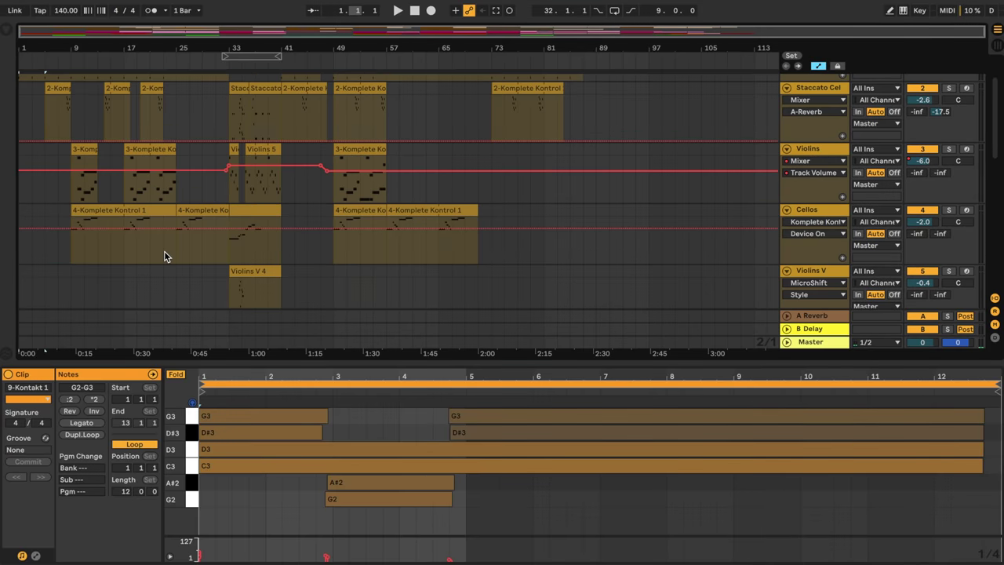
pyautogui.scroll(3, 165, 256)
pyautogui.scroll(3, 164, 255)
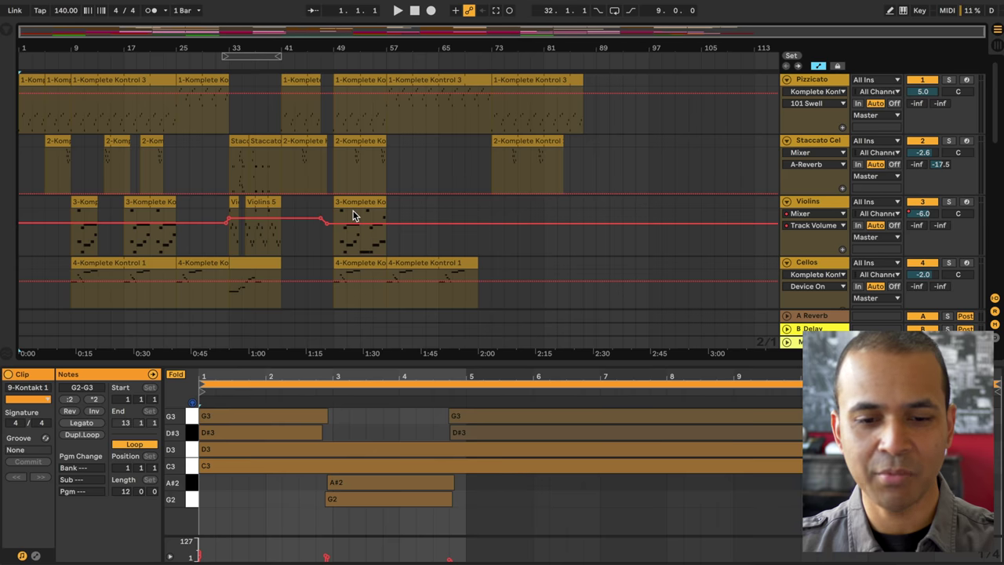
# - Switch to Device View and open the Pizzicato track's Komplete Kontrol with Hyperion Strings Micro Cellos
pyautogui.scroll(-8, 353, 216)
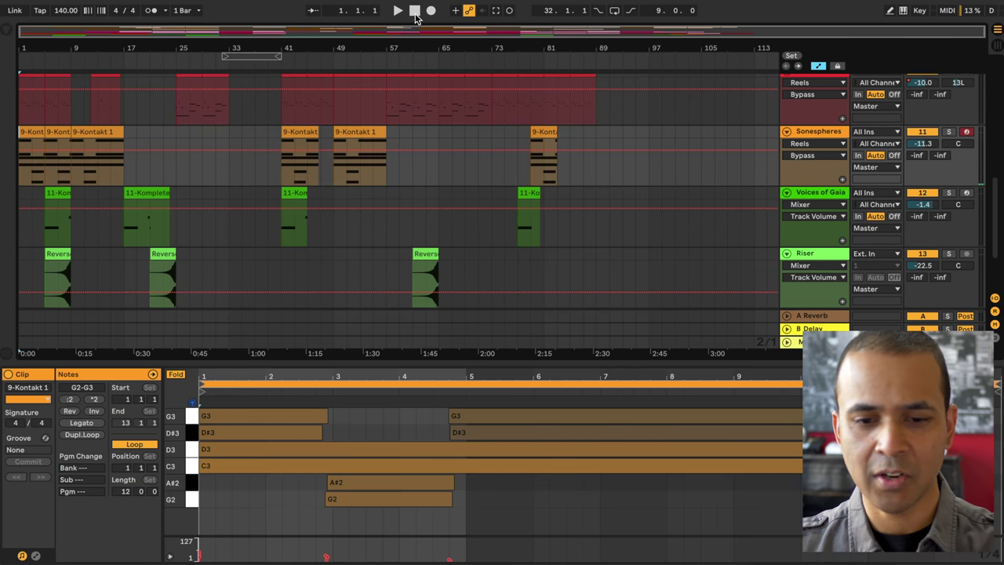
pyautogui.hotkey('shift', 'Tab')
pyautogui.click(39, 437)
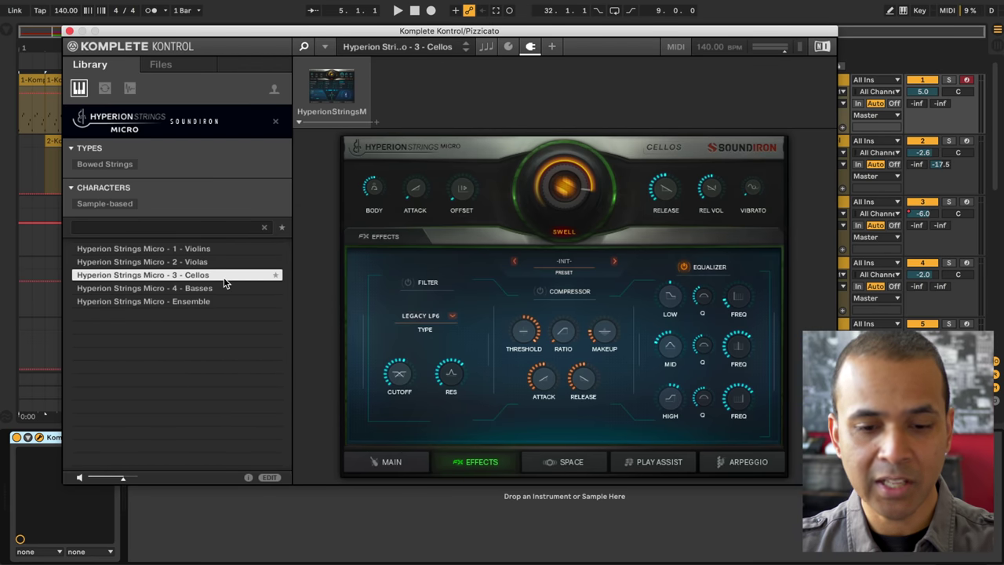
# - Show the cello patch's MAIN articulations page with Pizzicato Dynamic, then stop playback
pyautogui.click(392, 462)
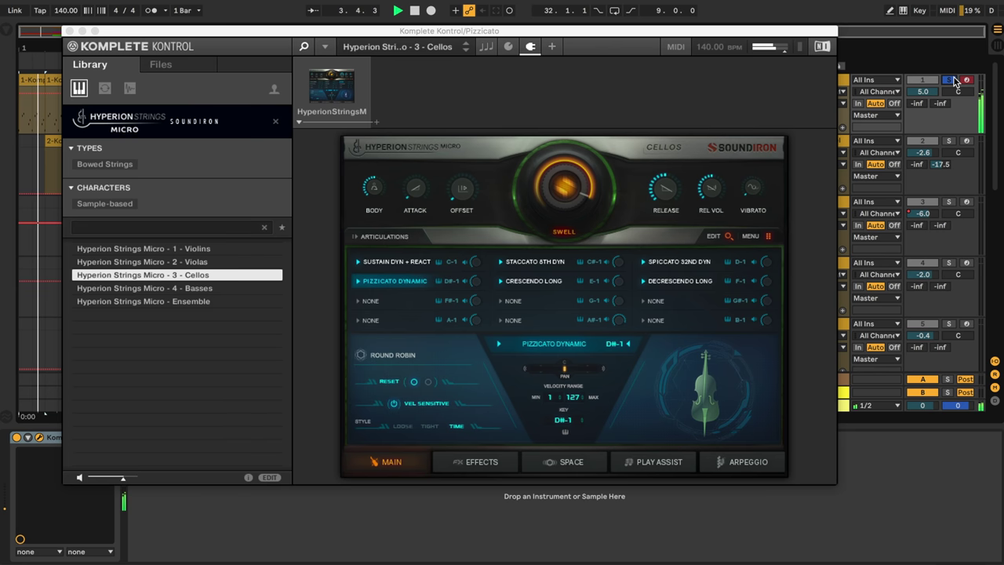
pyautogui.press('space')
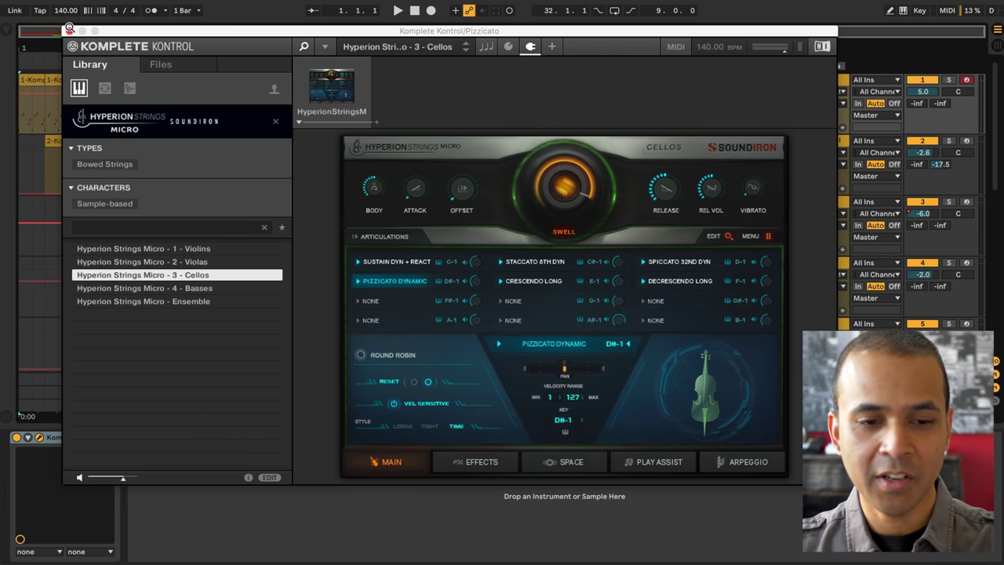
# - Close the cello instrument and open the Piano track's Nexus synth on PN Ballad Epiano 1
pyautogui.click(69, 29)
pyautogui.scroll(-2, 524, 152)
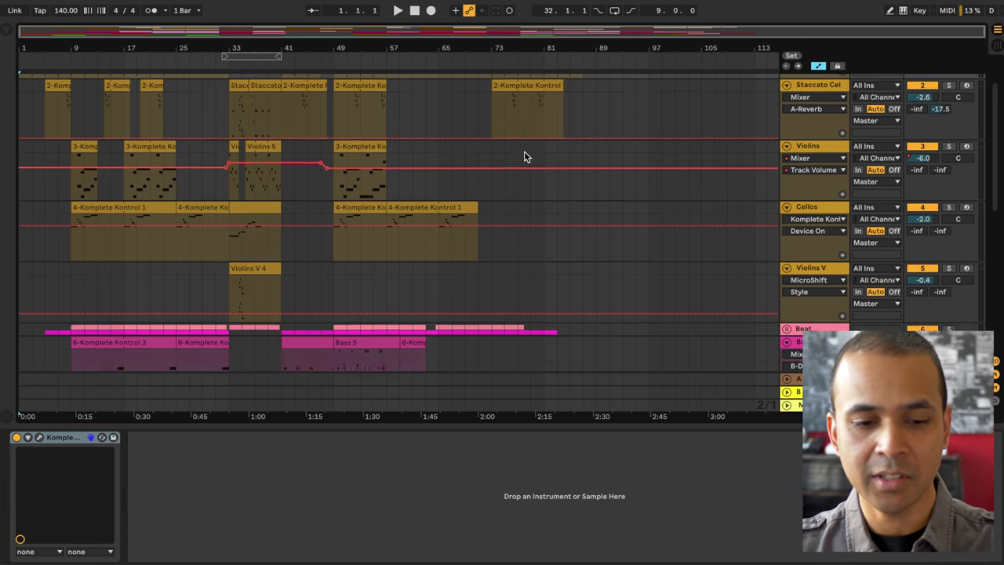
pyautogui.scroll(-5, 524, 157)
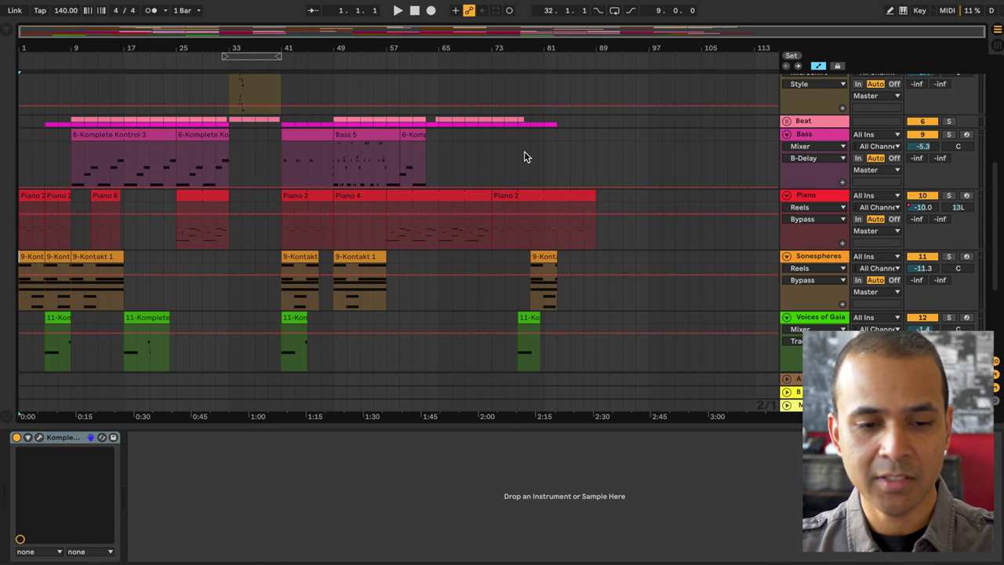
pyautogui.click(838, 202)
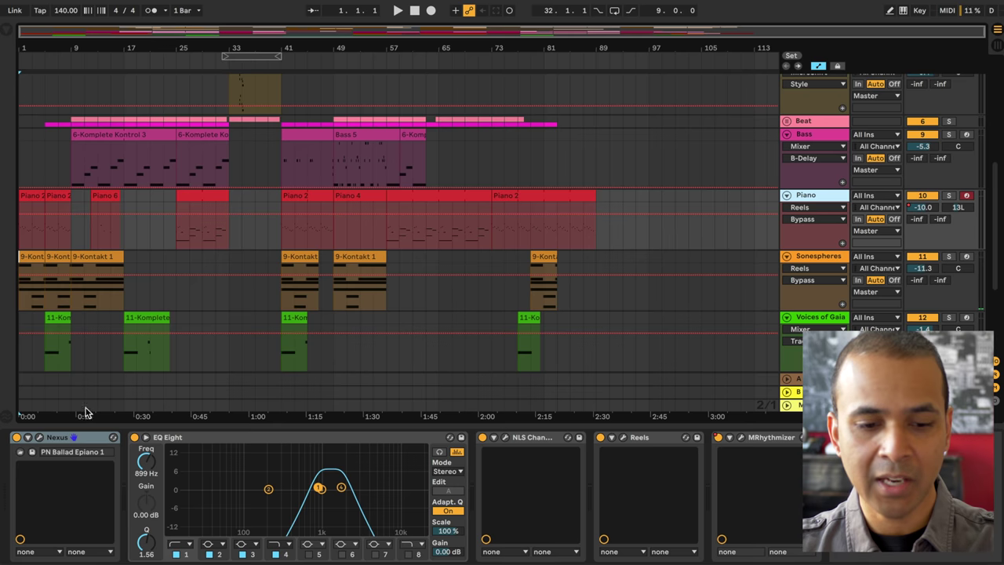
pyautogui.click(39, 438)
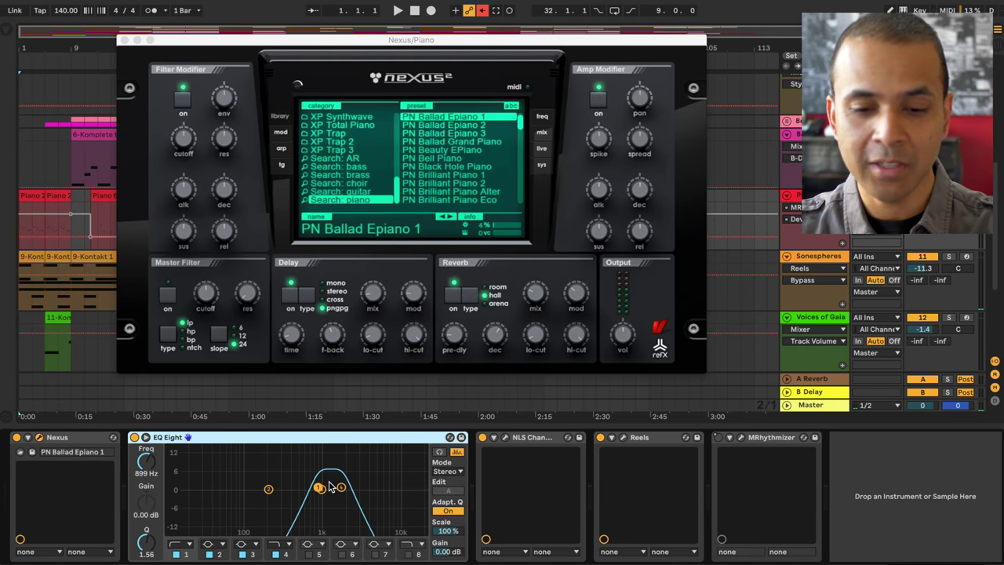
# - Review the Piano track's Reels and MRhythmizer effect windows, then close them and Nexus
pyautogui.click(624, 439)
pyautogui.moveTo(549, 242); pyautogui.dragTo(550, 115)
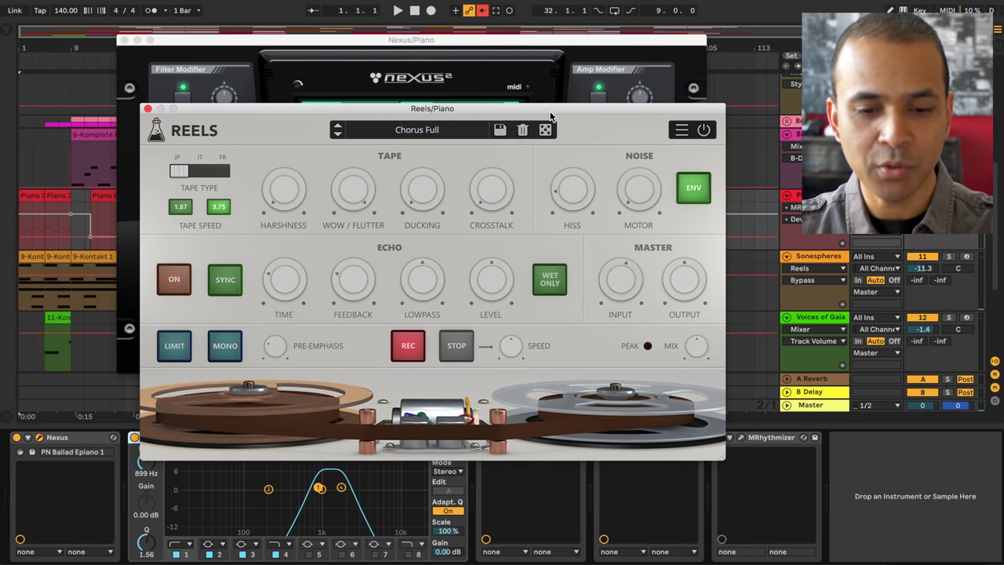
pyautogui.click(147, 110)
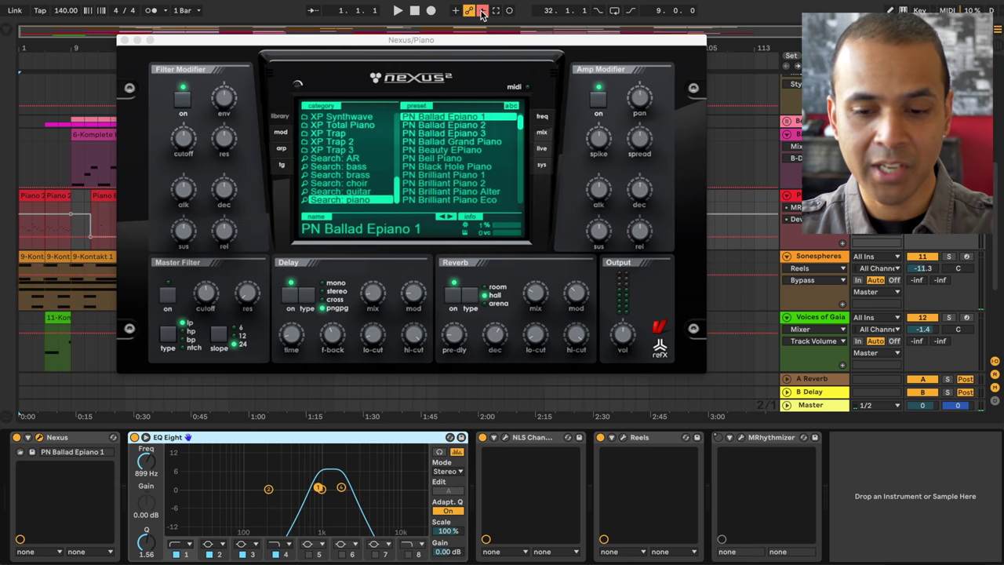
pyautogui.click(740, 439)
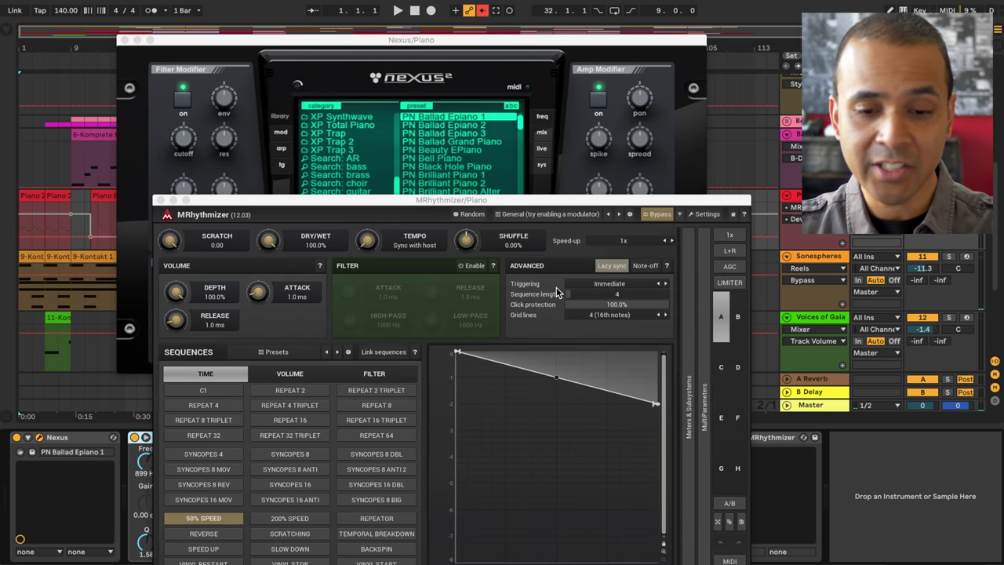
pyautogui.moveTo(502, 206); pyautogui.dragTo(575, 74)
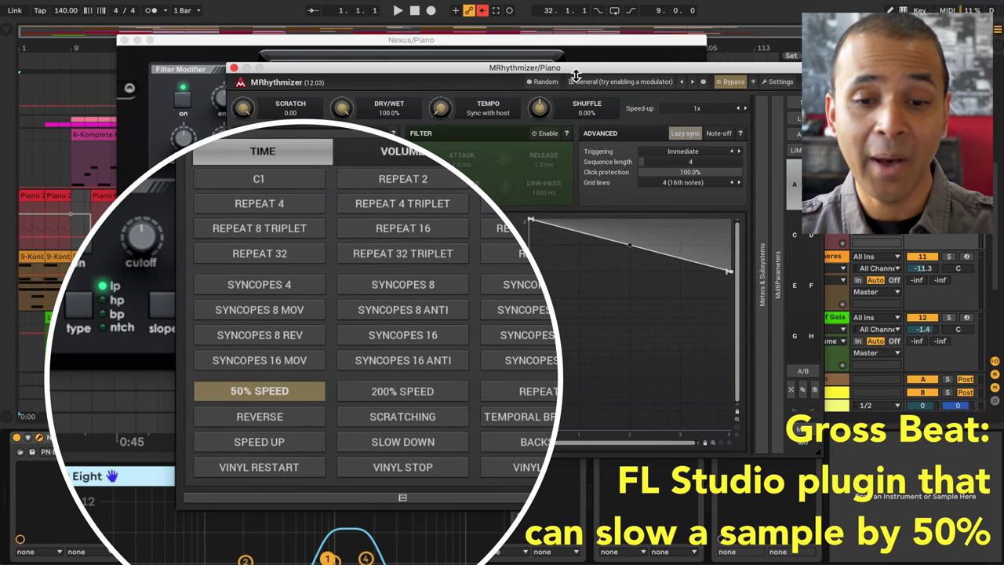
pyautogui.click(234, 68)
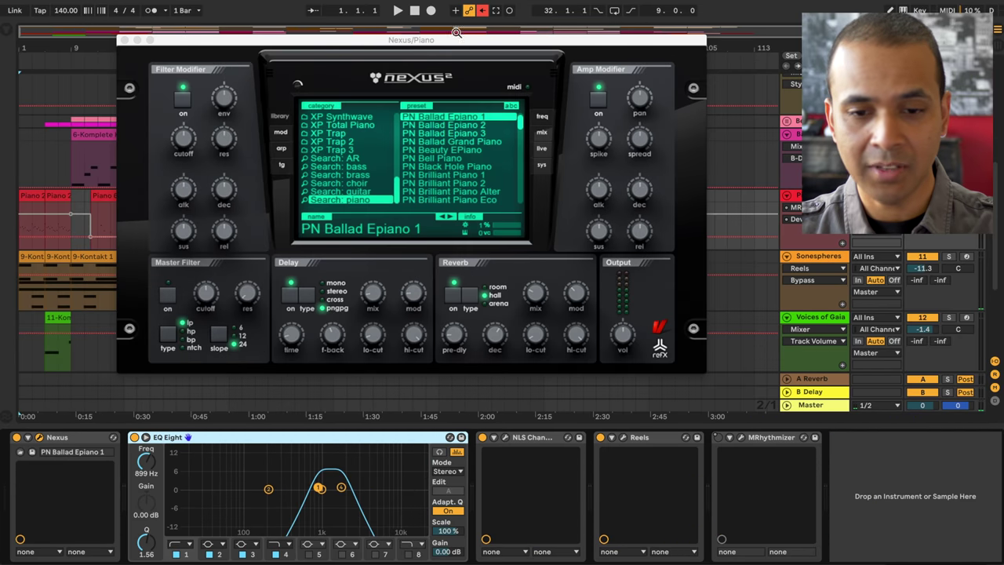
pyautogui.click(497, 14)
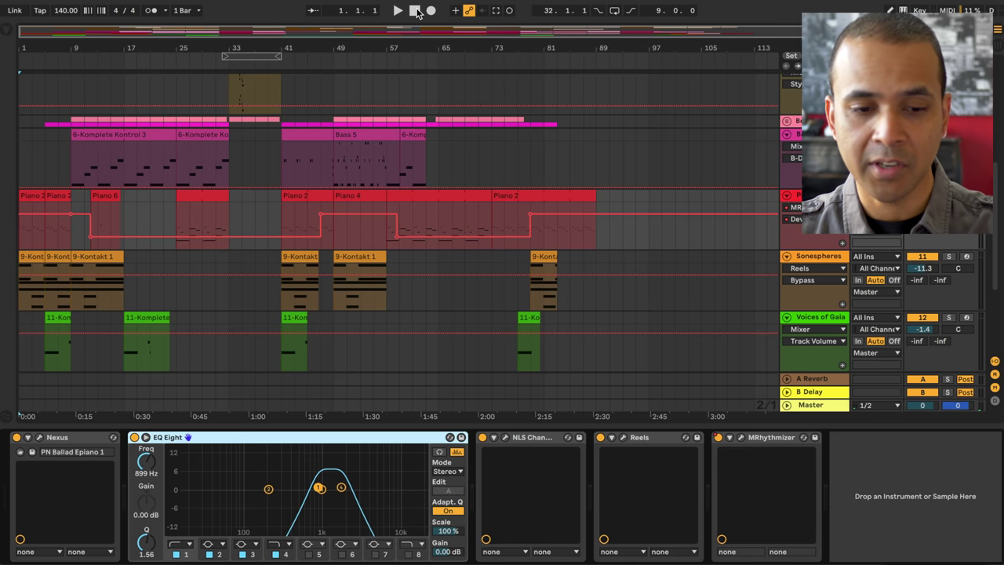
# - Start playback and open the Voices of Gaia track's Komplete Kontrol instrument window
pyautogui.press('space')
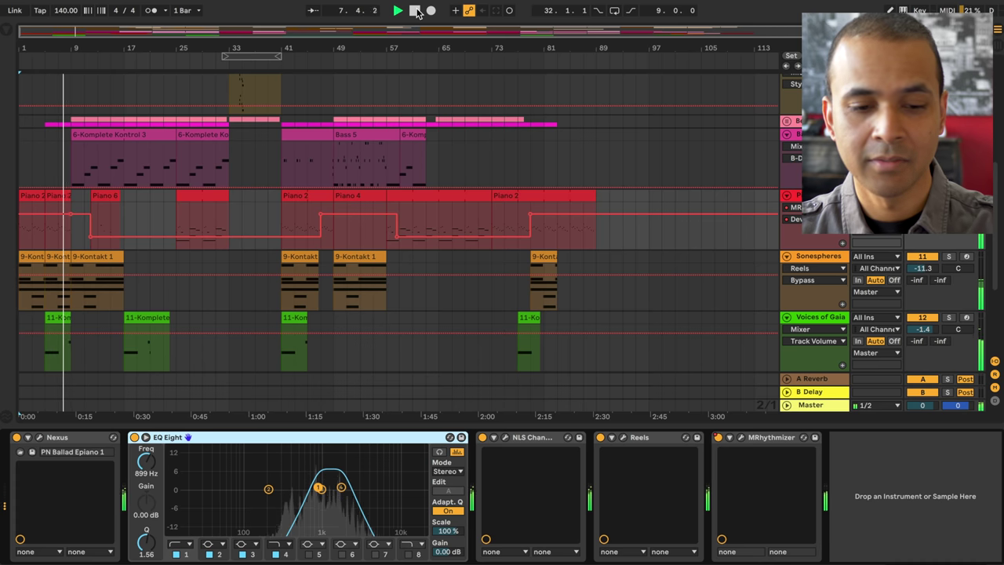
pyautogui.click(820, 322)
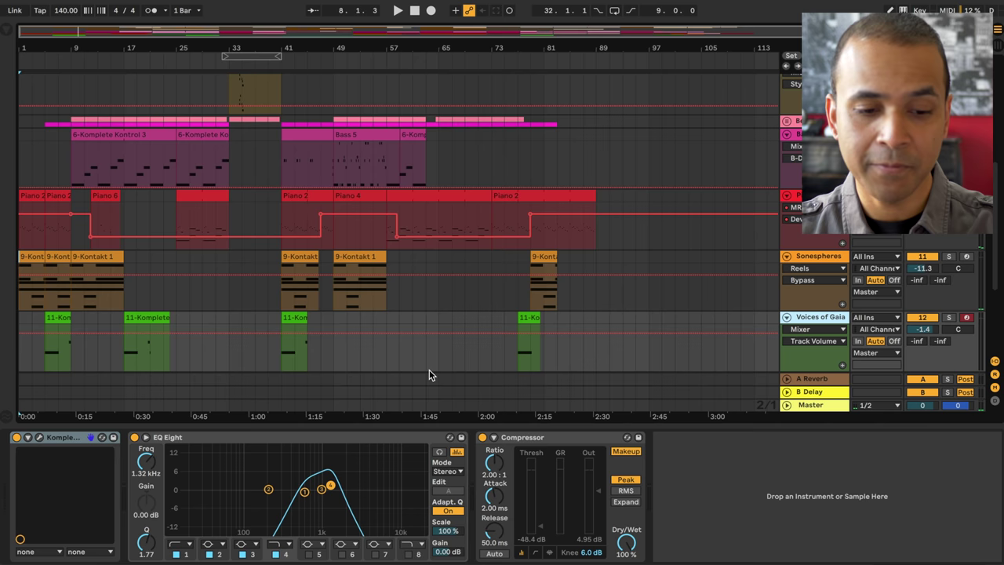
pyautogui.click(40, 437)
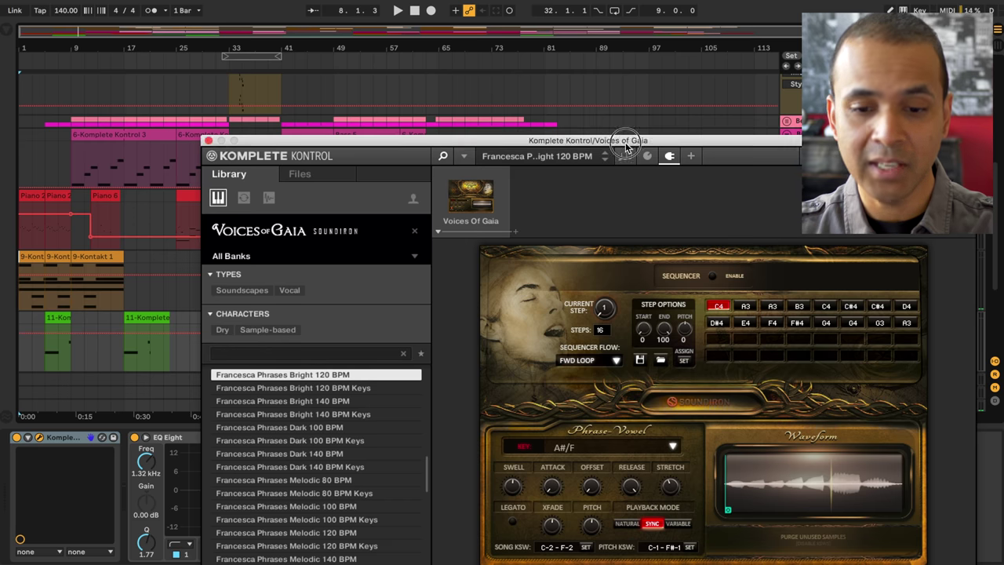
pyautogui.moveTo(630, 139); pyautogui.dragTo(531, 7)
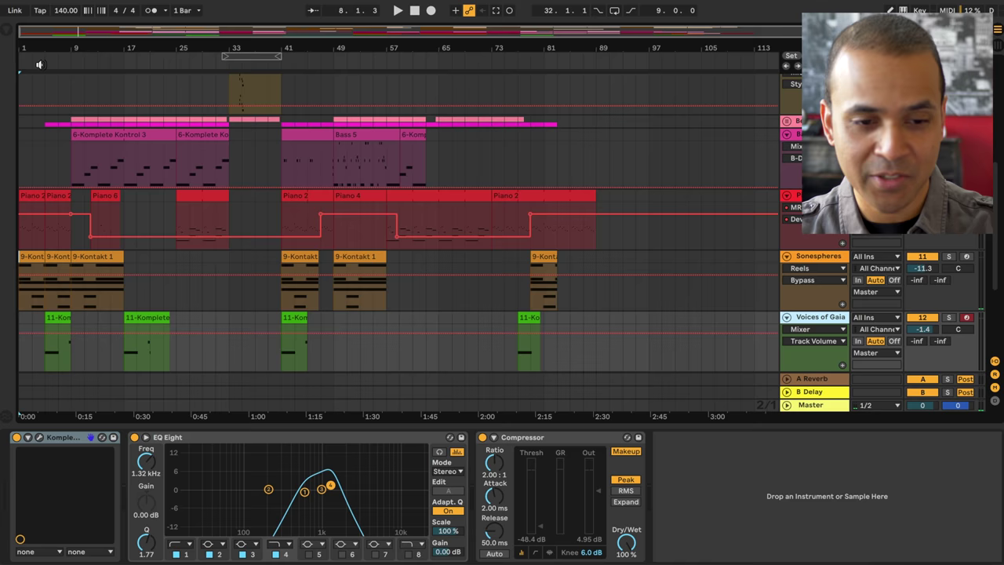
# - Check Voices of Gaia's EQ Eight and Compressor, then show the Drums track's Trap SANJAY rack
pyautogui.click(348, 436)
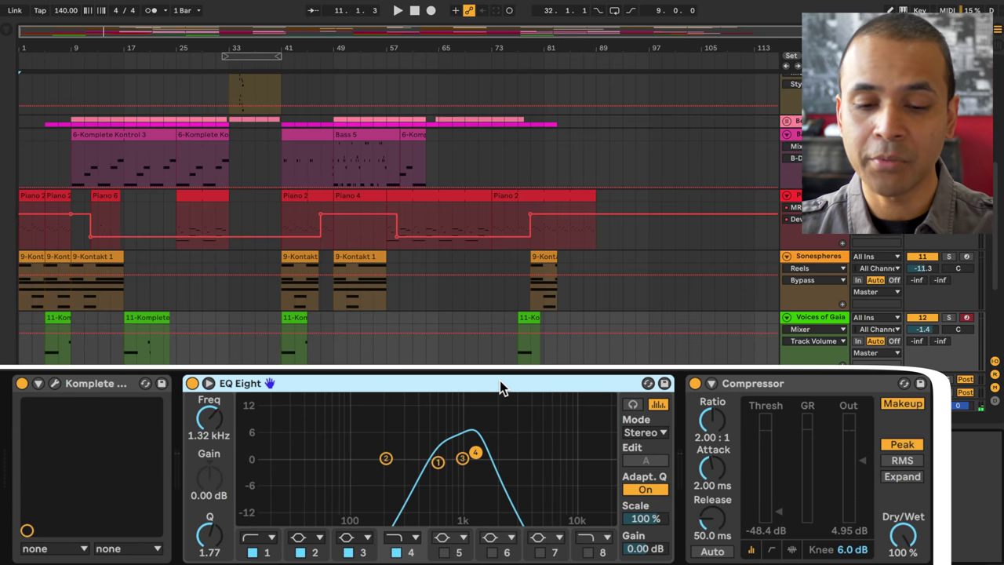
pyautogui.click(852, 388)
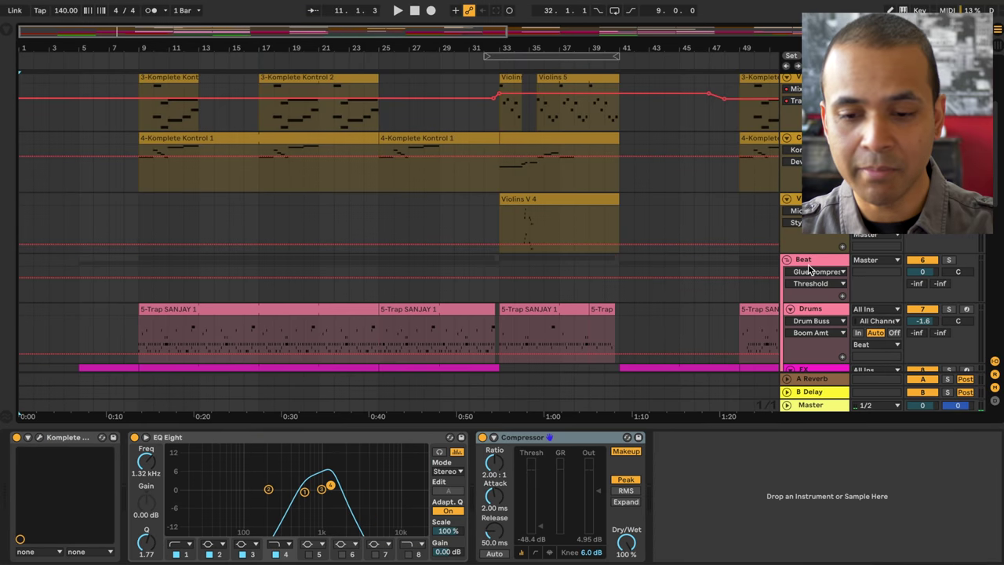
pyautogui.click(810, 308)
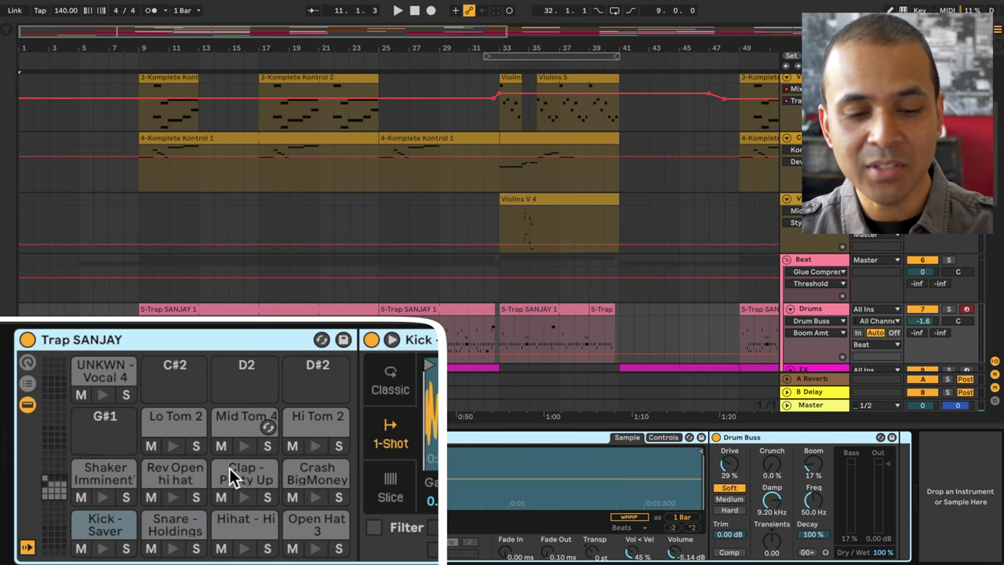
# - Check the FX track's Omnisphere synth, then play from bar 9 and open the 5-Trap SANJAY 1 drum notes
pyautogui.scroll(-5, 827, 237)
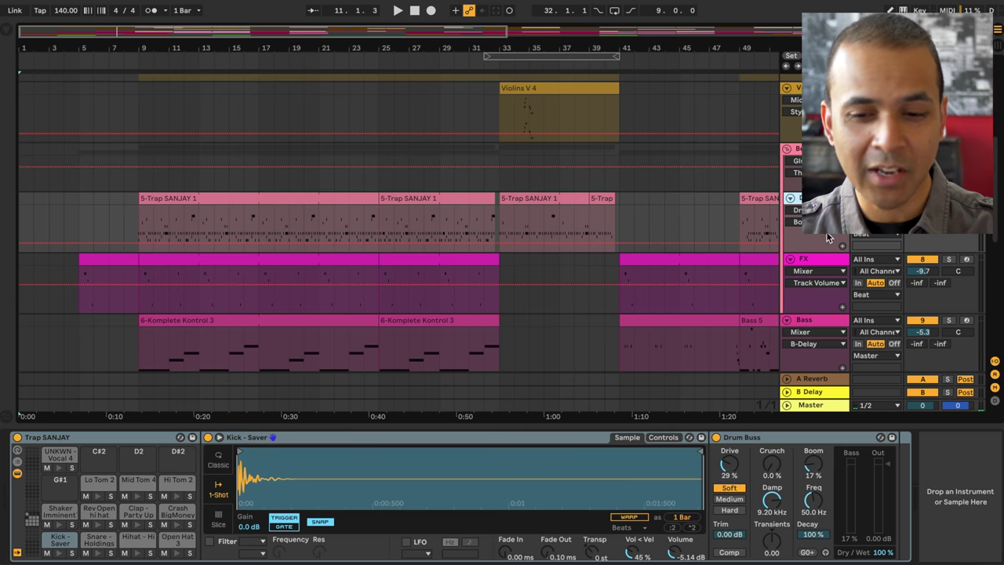
pyautogui.click(812, 261)
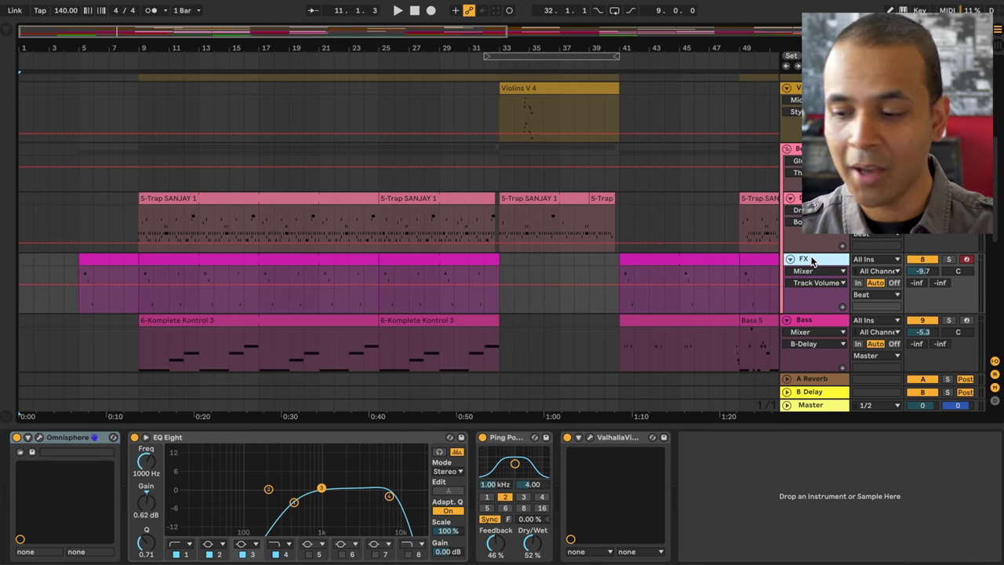
pyautogui.click(39, 437)
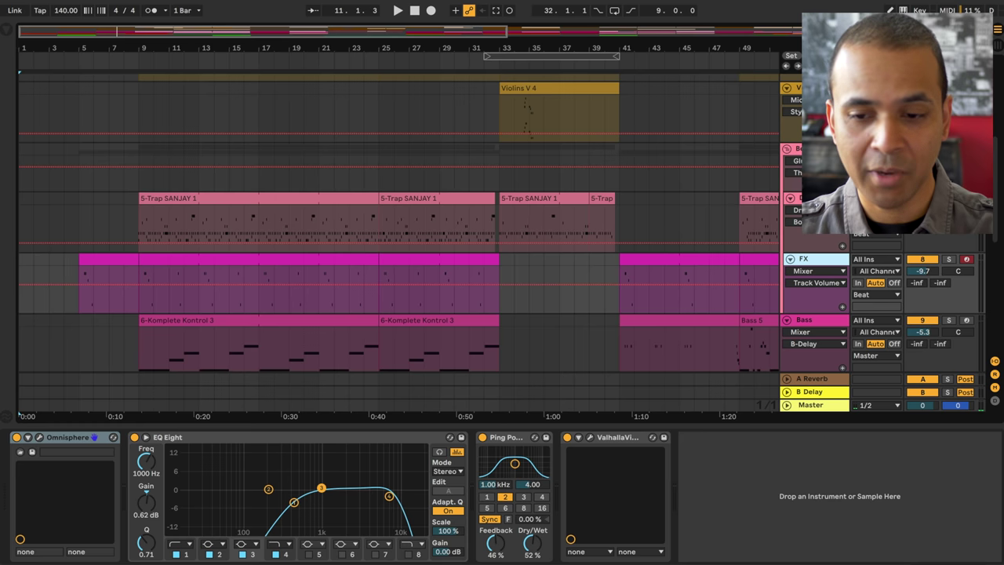
pyautogui.click(140, 53)
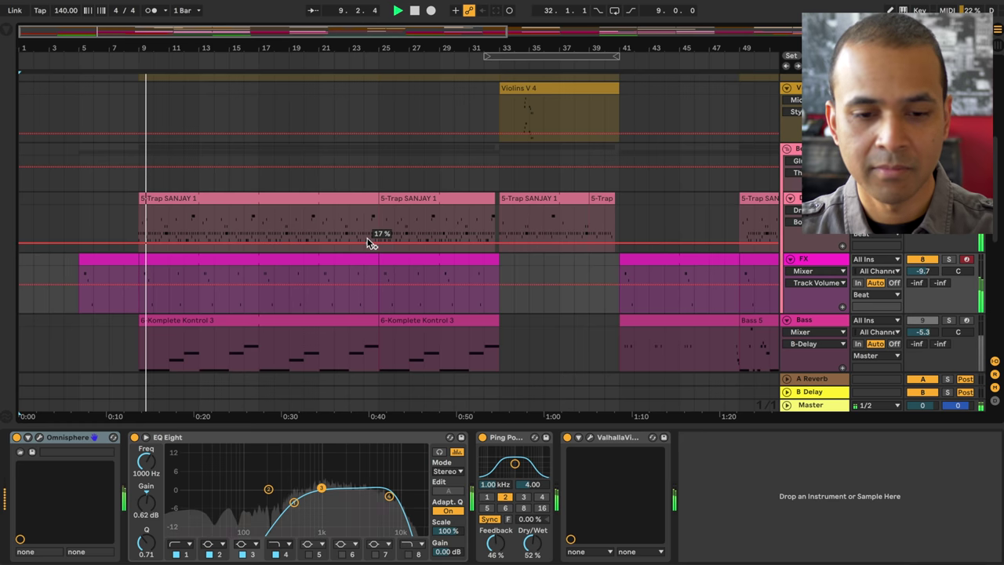
pyautogui.doubleClick(286, 201)
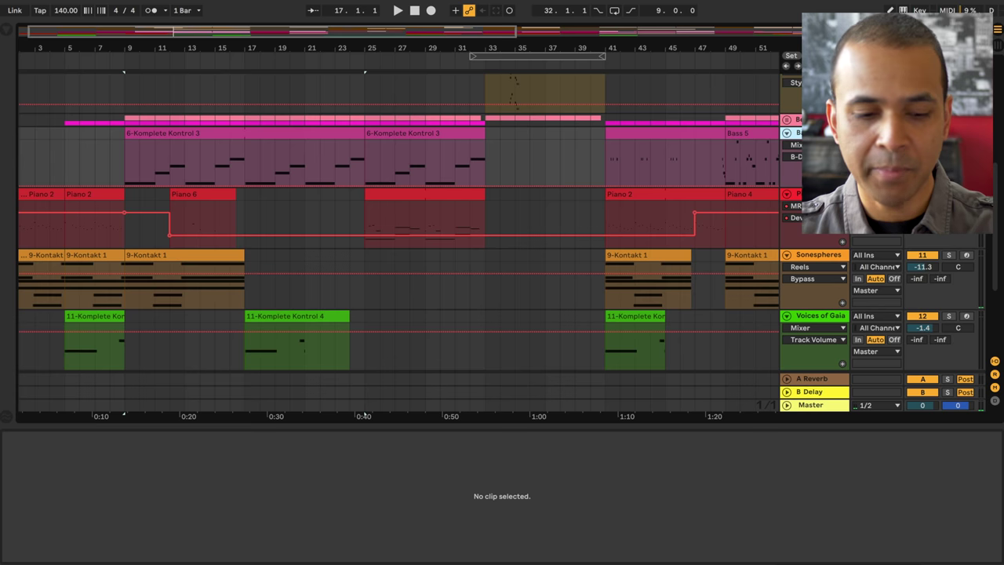
# - Open and close the Bass track's Massive synth patch, then return to the string tracks
pyautogui.click(275, 362)
pyautogui.click(39, 438)
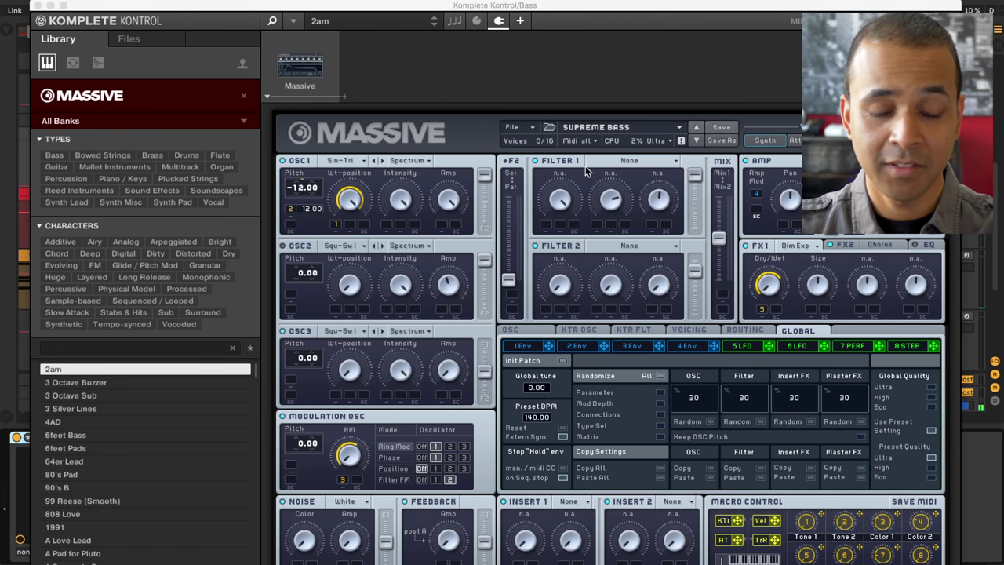
pyautogui.click(38, 6)
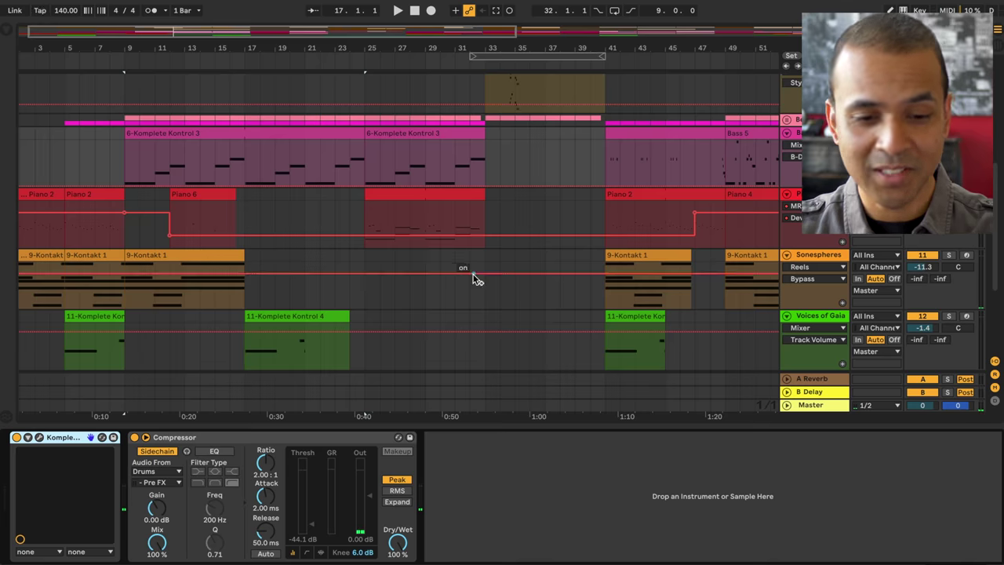
pyautogui.scroll(-3, 471, 273)
pyautogui.click(471, 196)
pyautogui.scroll(3, 470, 235)
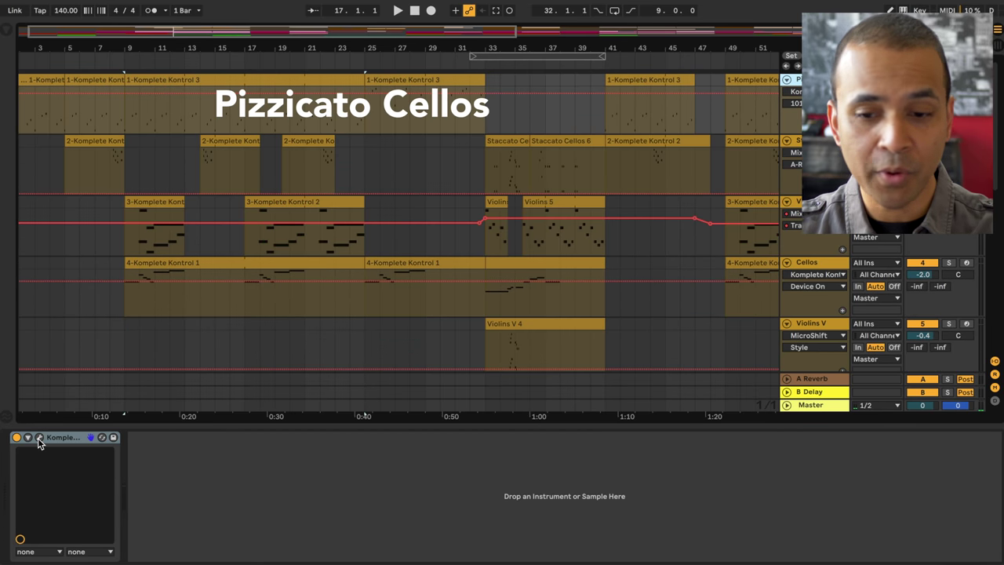
# - Audition the strings from bar 9, then show Hyperion Strings Micro Violins' articulation list
pyautogui.click(119, 67)
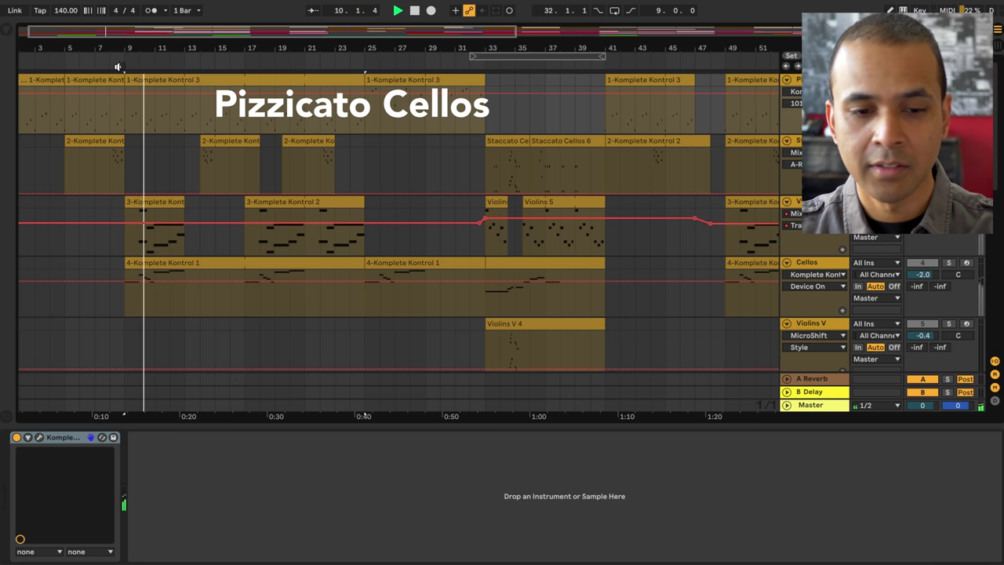
pyautogui.press('space')
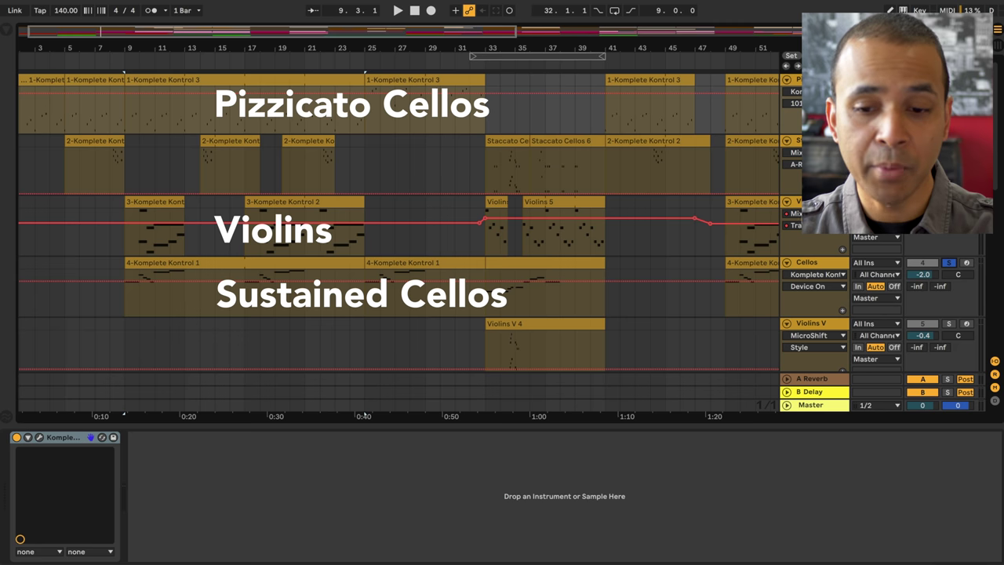
pyautogui.click(179, 229)
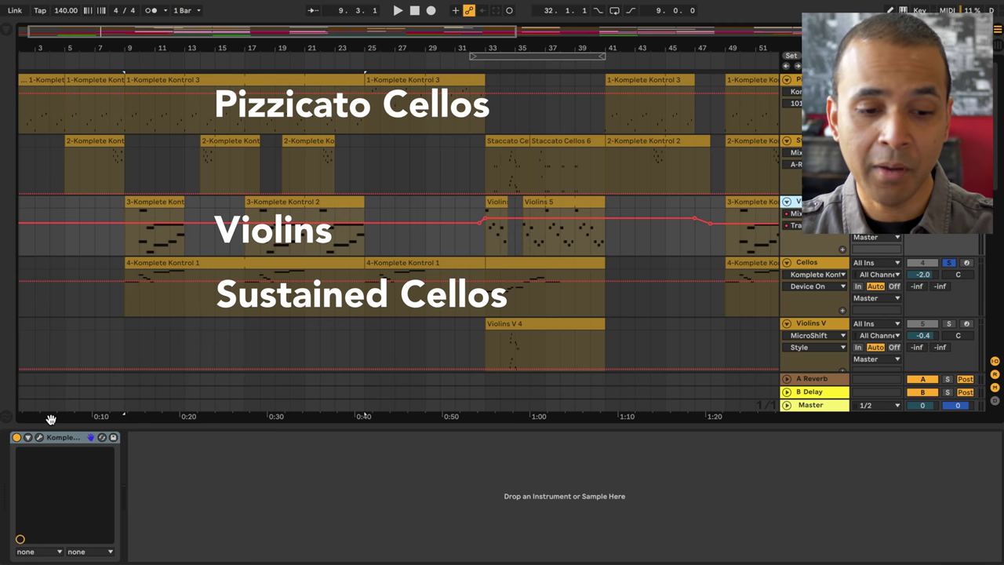
pyautogui.click(37, 442)
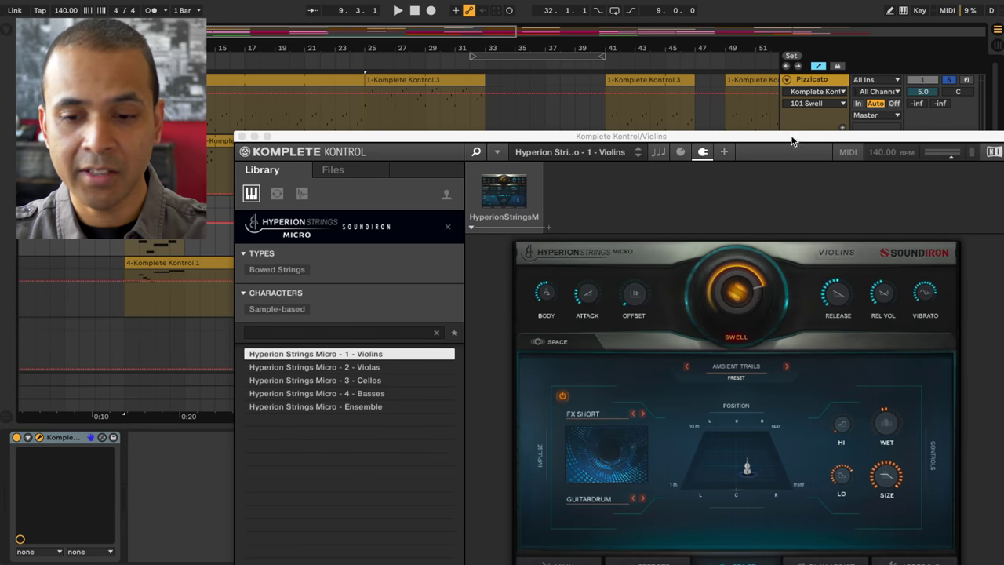
pyautogui.moveTo(789, 138); pyautogui.dragTo(723, 74)
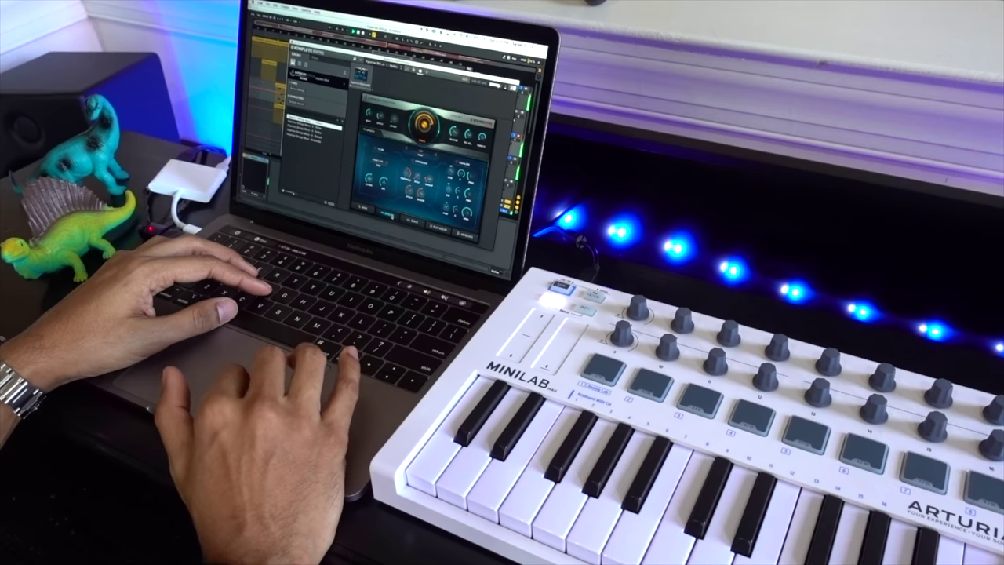
pyautogui.click(362, 207)
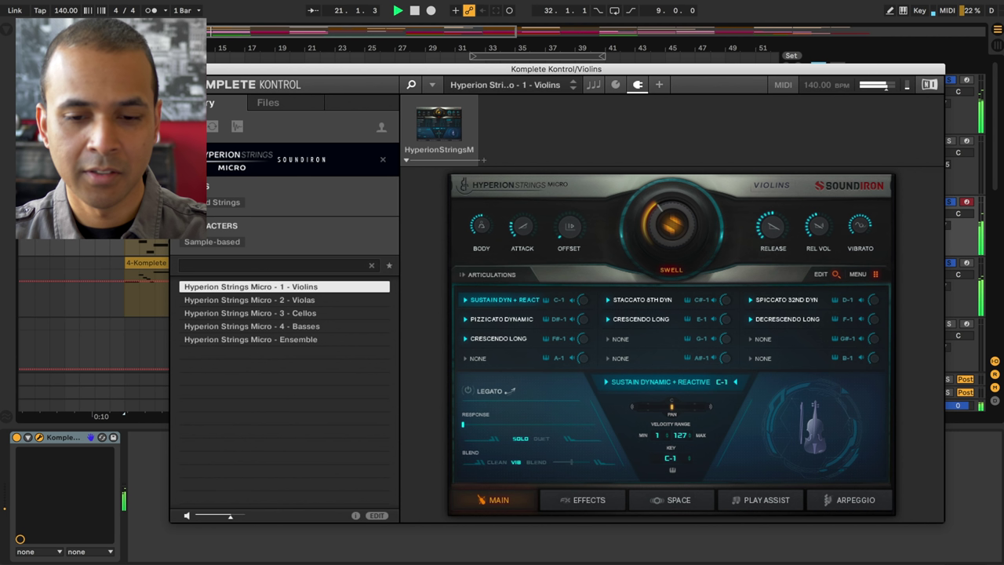
# - Close the Violins Komplete Kontrol window and stop playback
pyautogui.press('super+alt+p')
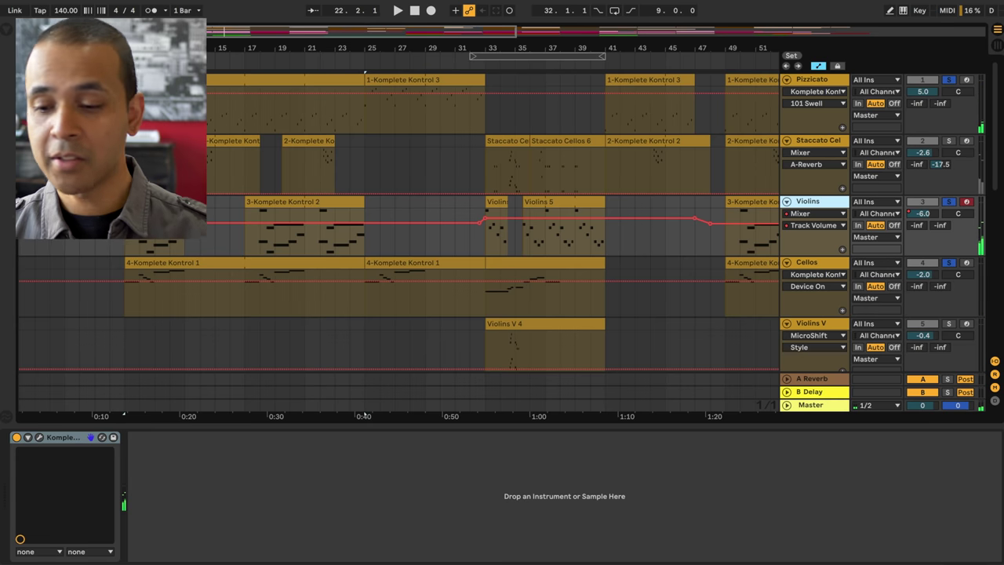
pyautogui.press('space')
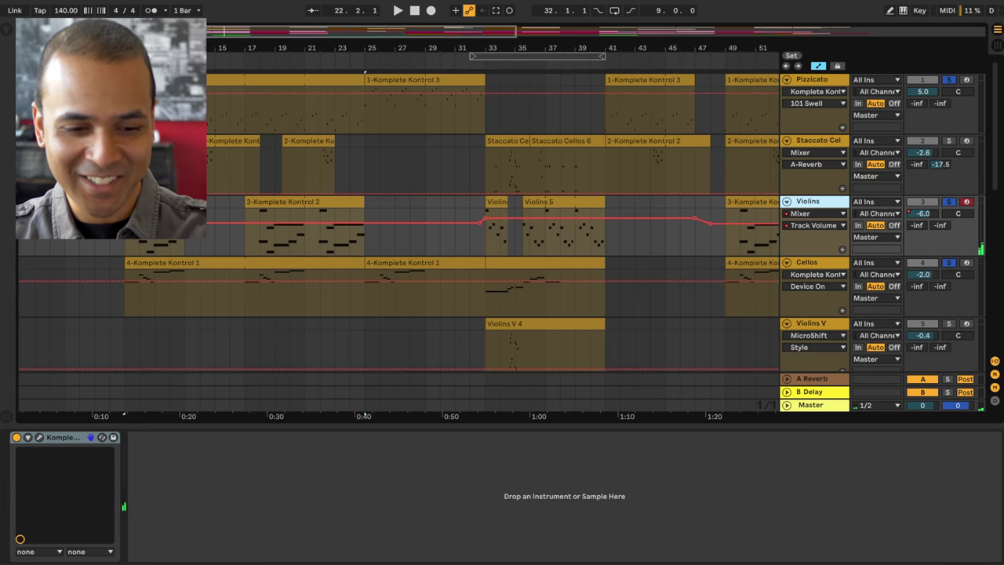
# - Reopen the Violins' Hyperion Strings and sweep its attack to 0%, up to 82%, then down again
pyautogui.click(41, 438)
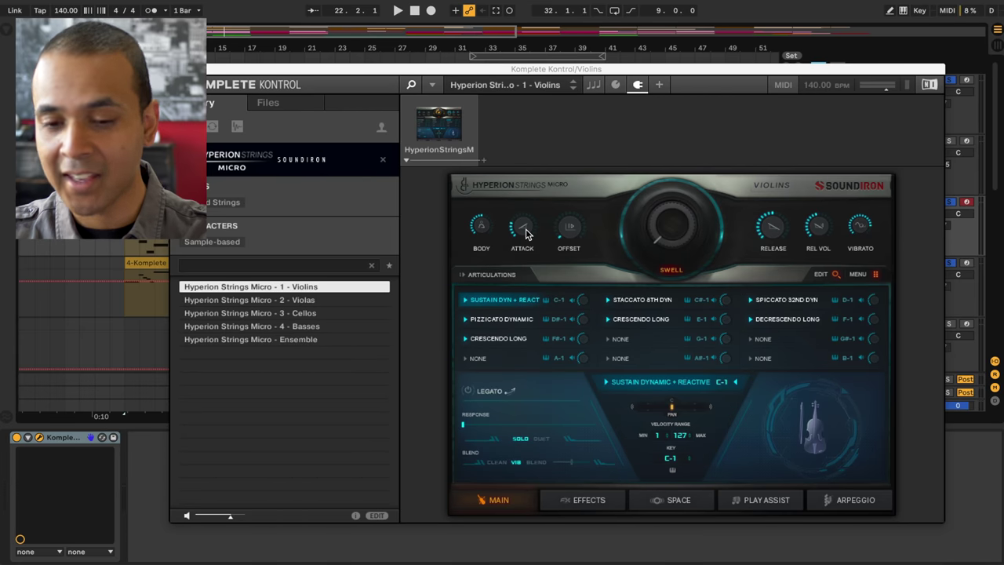
pyautogui.moveTo(524, 229); pyautogui.dragTo(527, 260)
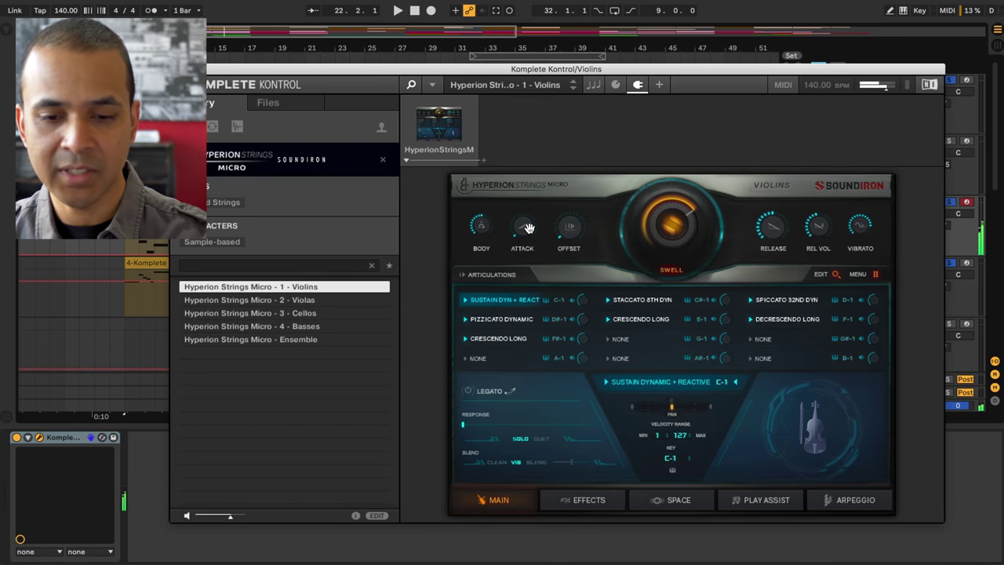
pyautogui.moveTo(528, 227); pyautogui.dragTo(528, 196)
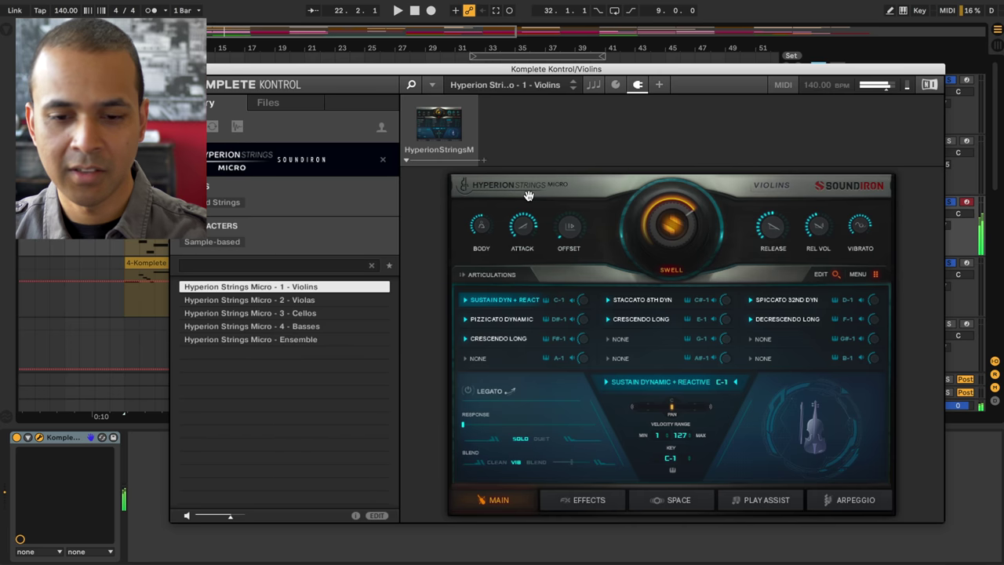
pyautogui.moveTo(523, 226); pyautogui.dragTo(531, 269)
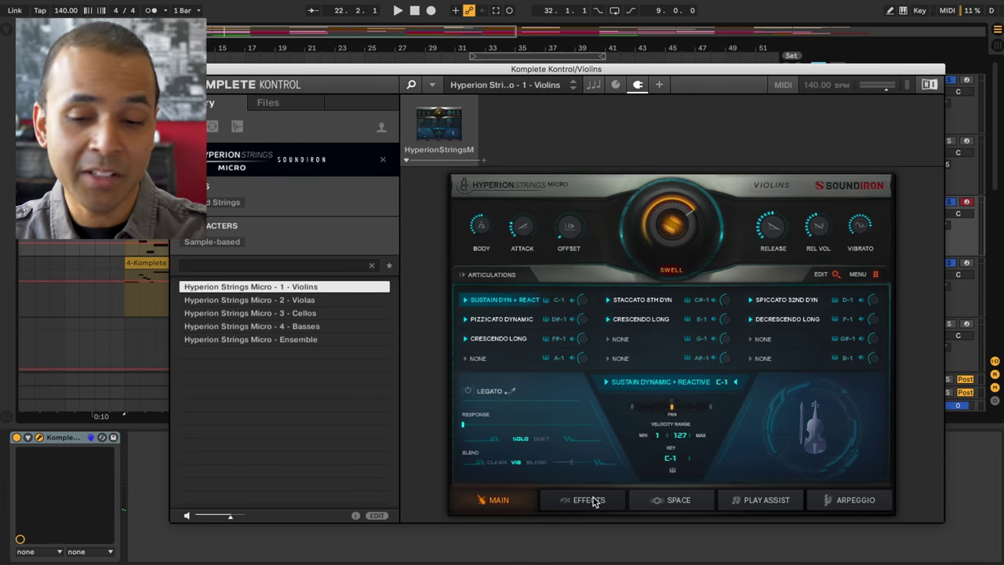
# - On the Hyperion Strings Effects > Space page, drag the violin marker to just right of centre
pyautogui.click(593, 502)
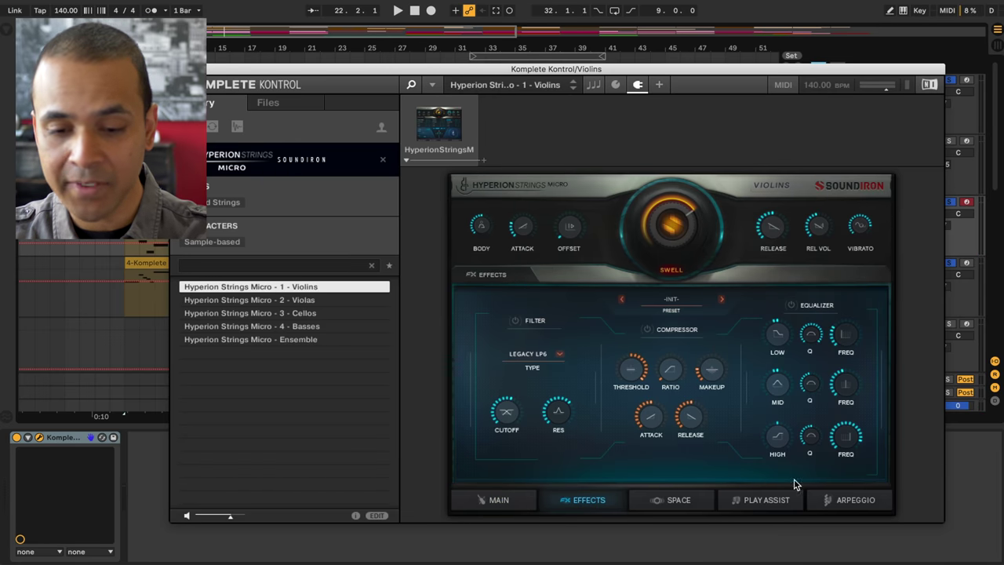
pyautogui.click(676, 499)
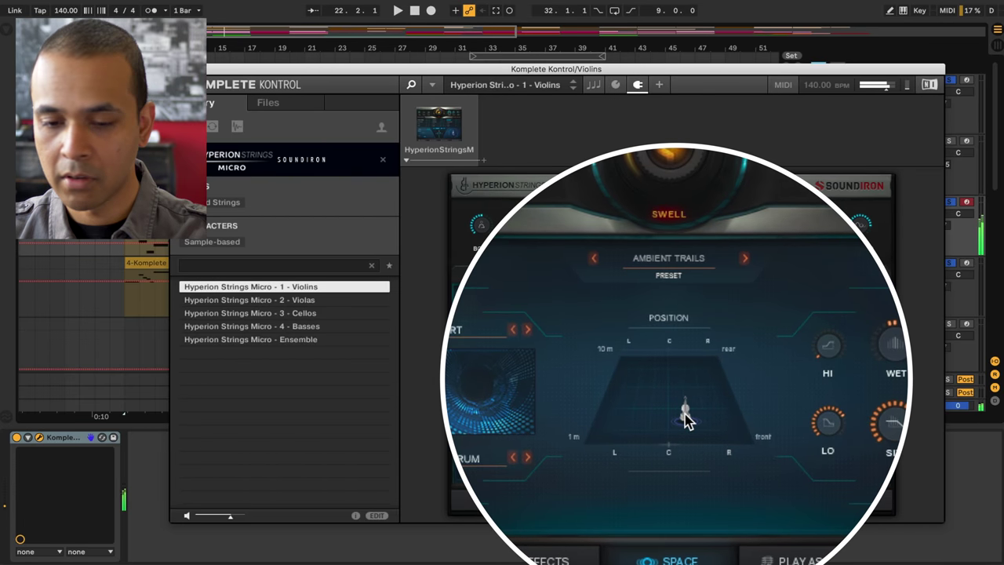
pyautogui.moveTo(684, 414); pyautogui.dragTo(692, 377)
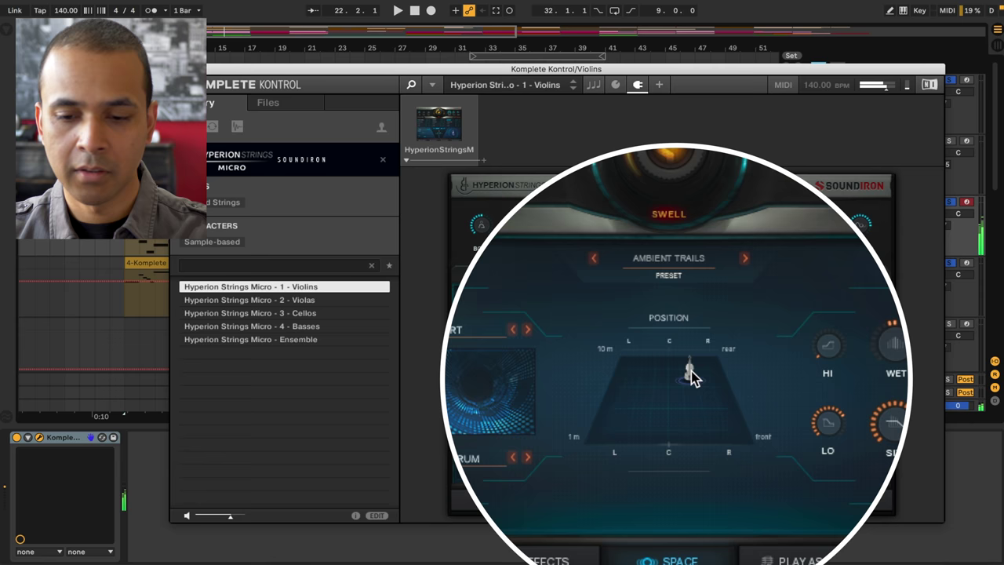
pyautogui.moveTo(690, 375)
pyautogui.mouseDown()
pyautogui.moveTo(689, 411)
pyautogui.moveTo(644, 421)
pyautogui.mouseUp()
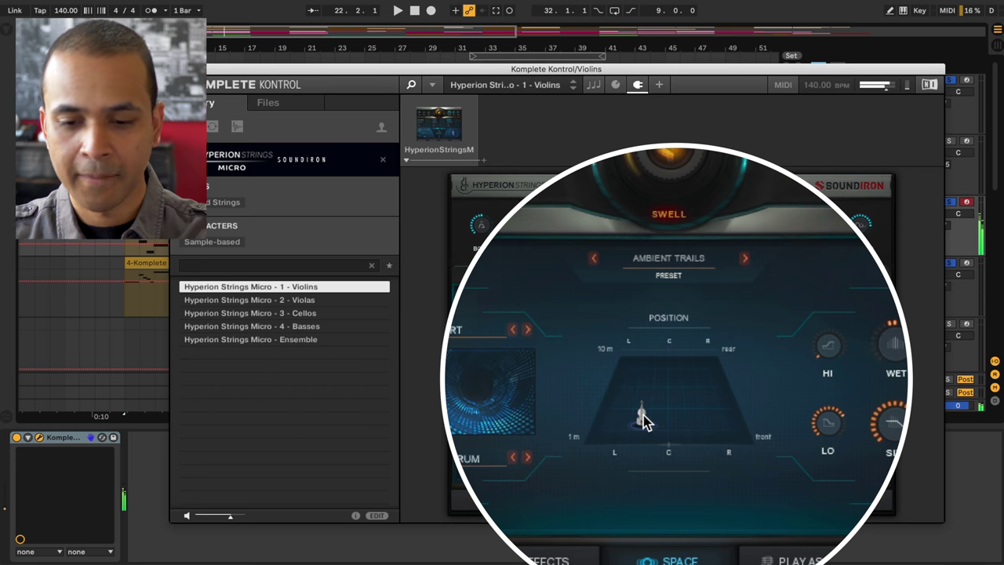
pyautogui.moveTo(643, 416)
pyautogui.mouseDown()
pyautogui.moveTo(650, 403)
pyautogui.moveTo(681, 401)
pyautogui.mouseUp()
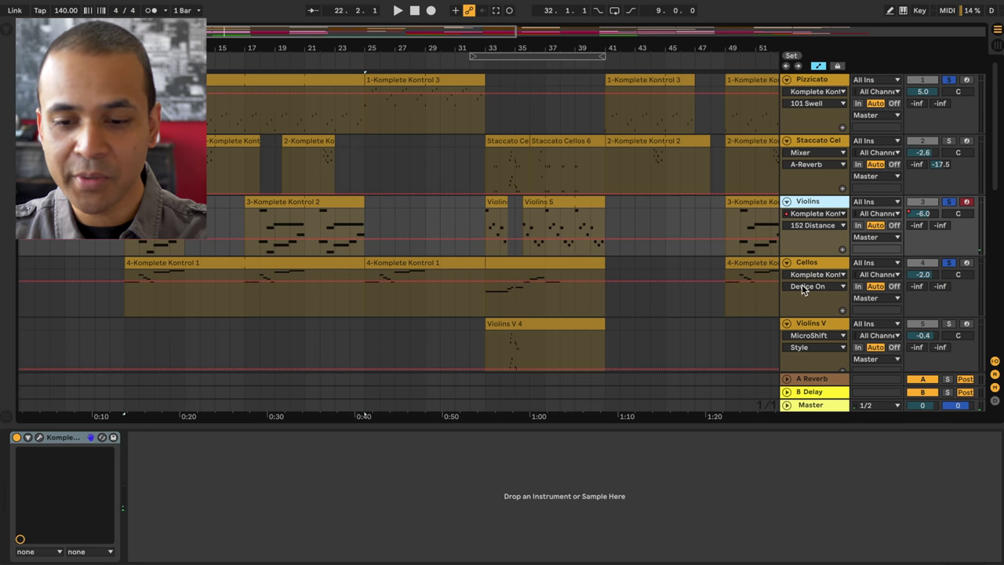
# - Select the Cellos track, play from bar 9, stop, and open the Staccato Cellos instrument
pyautogui.click(815, 269)
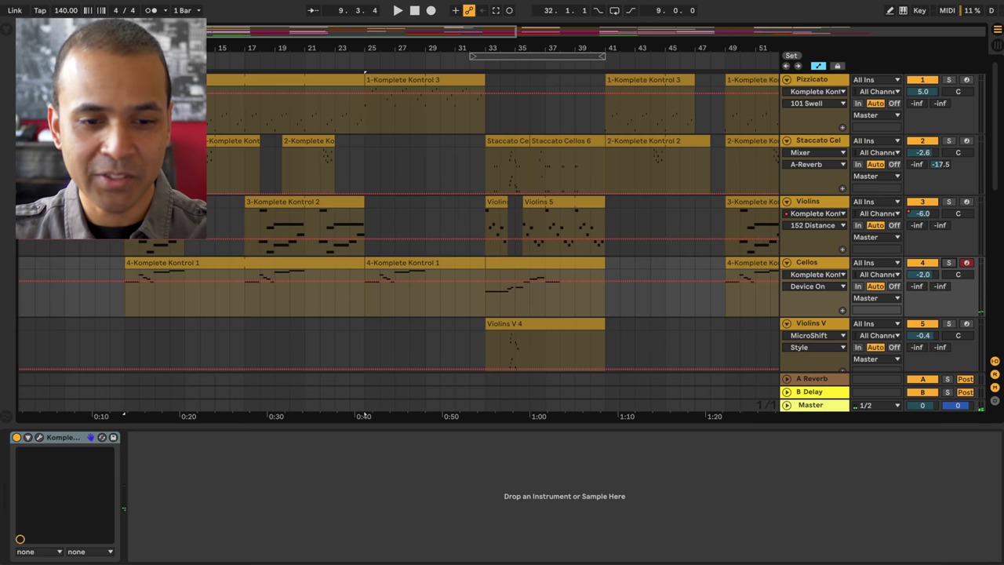
pyautogui.click(124, 62)
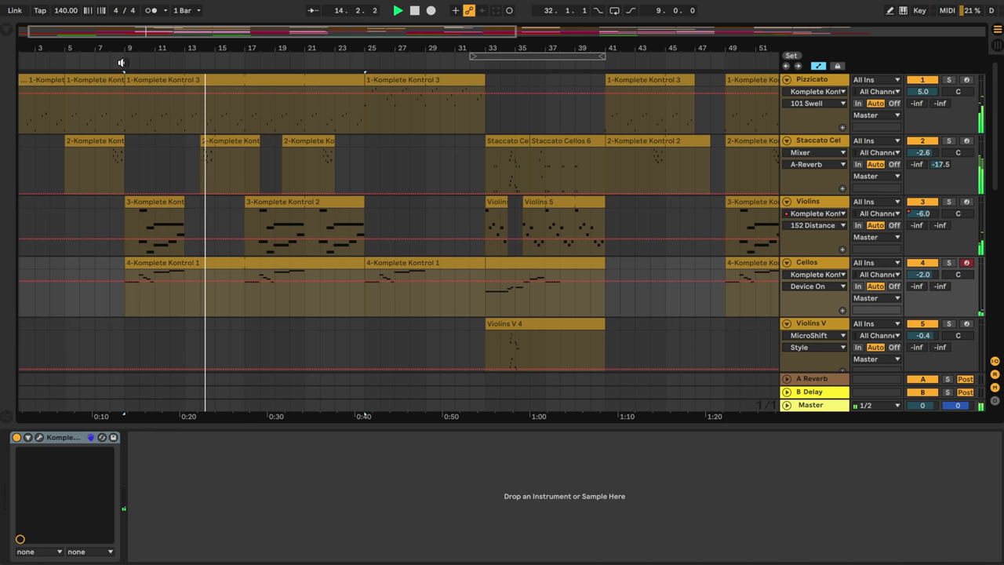
pyautogui.press('space')
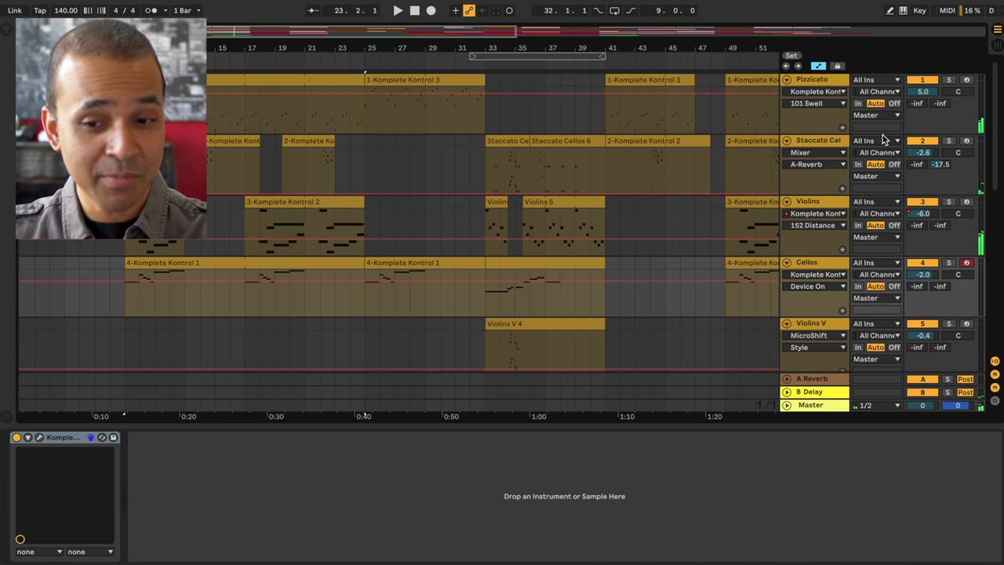
pyautogui.click(815, 139)
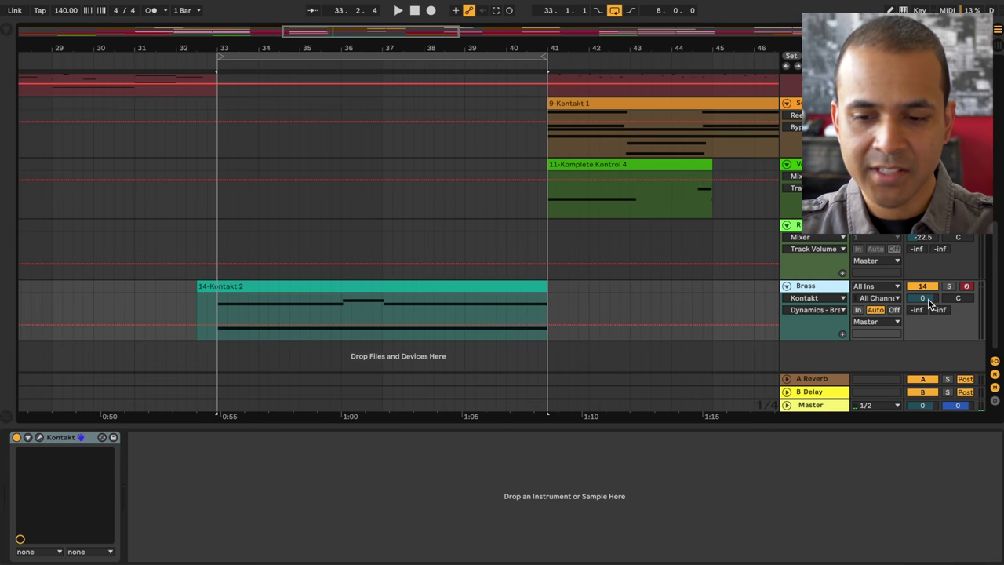
# - Solo the Brass track, play its looped section, and open its Kontakt instrument
pyautogui.click(948, 287)
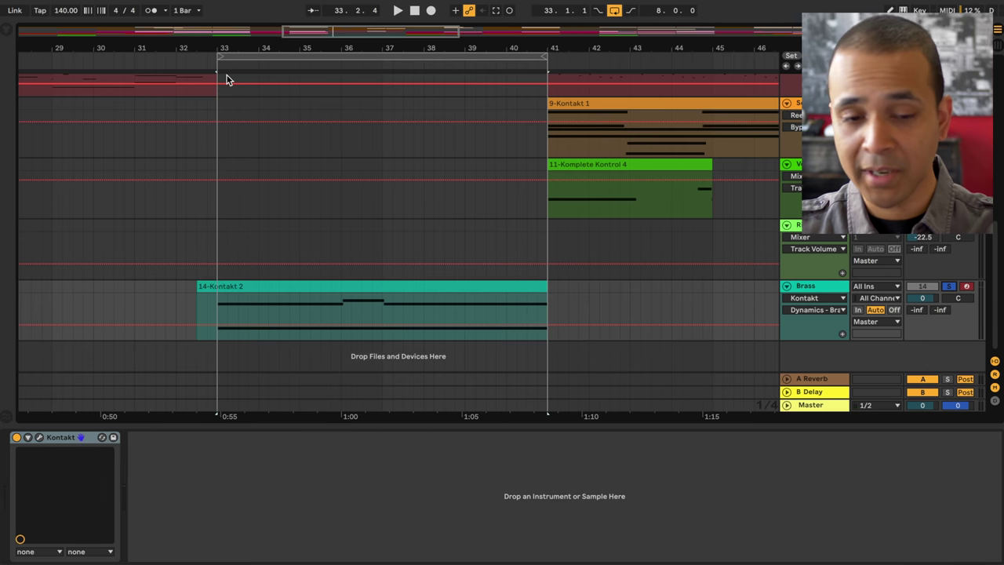
pyautogui.press('space')
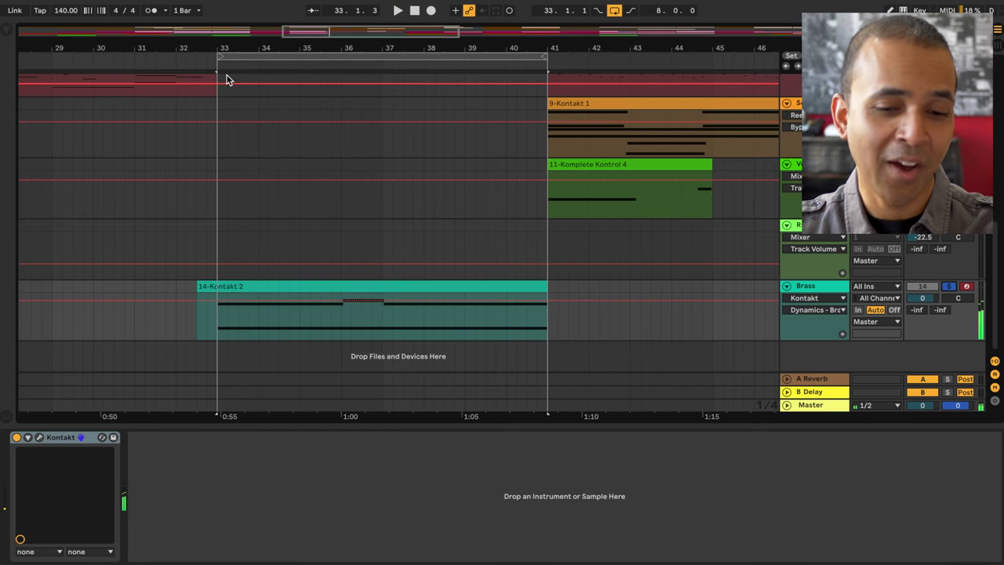
pyautogui.click(40, 436)
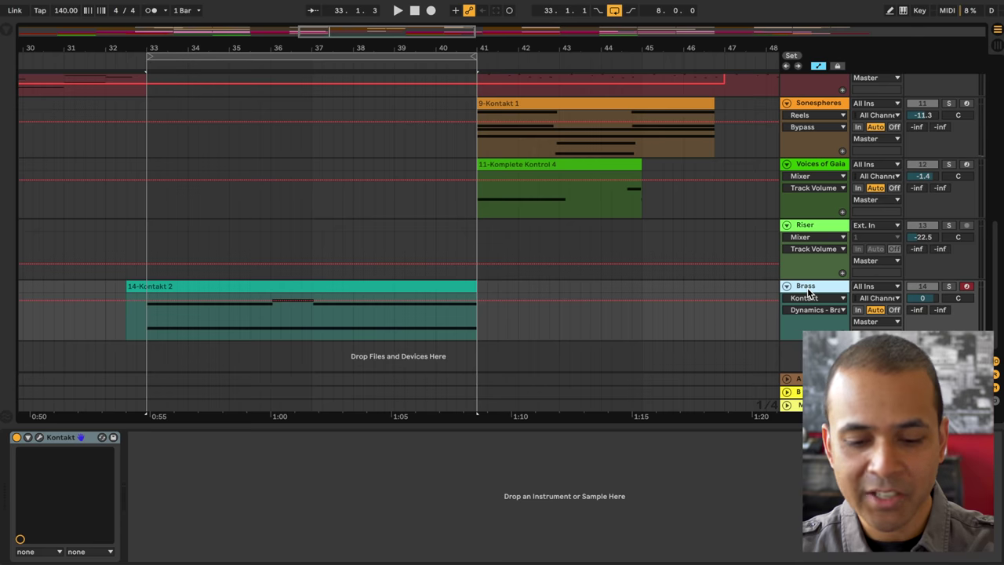
# - Add a new MIDI track below Brass and load Kontakt onto it from the Instruments browser
pyautogui.press('super+shift+t')
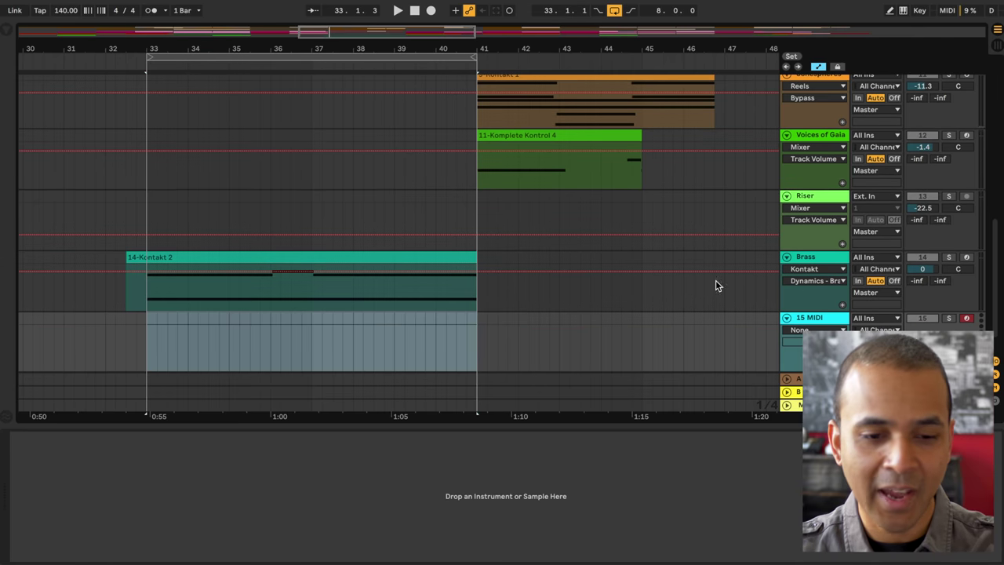
pyautogui.click(8, 33)
pyautogui.click(156, 248)
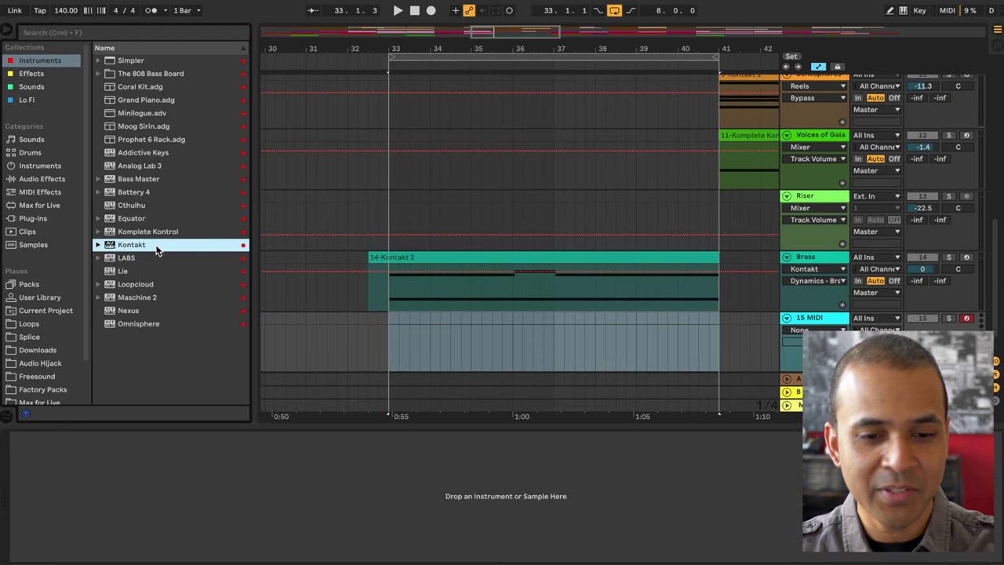
pyautogui.doubleClick(156, 247)
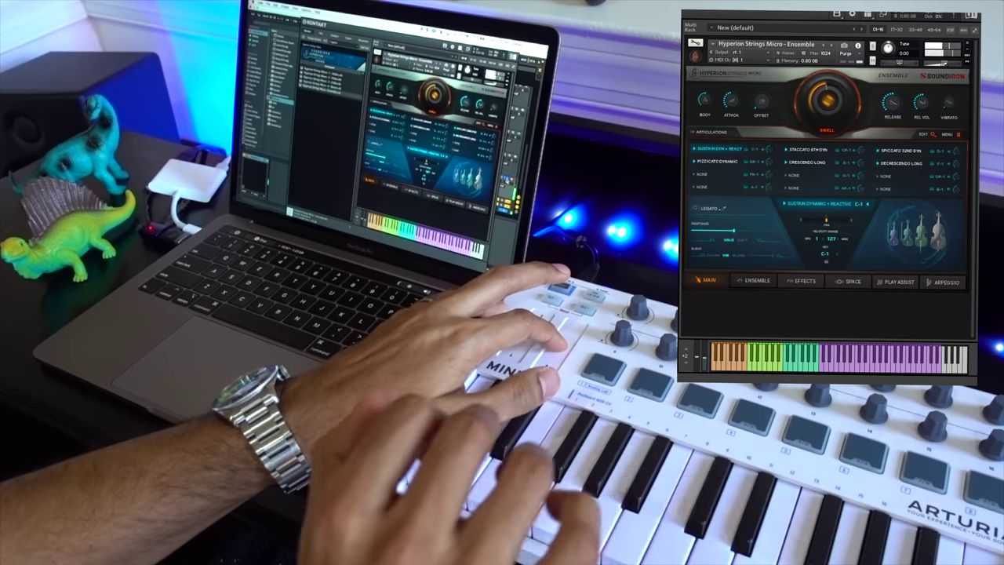
# - View the Ensemble, Effects, Space, Arpeggio and Play Assist pages, ending on the Main page
pyautogui.click(588, 416)
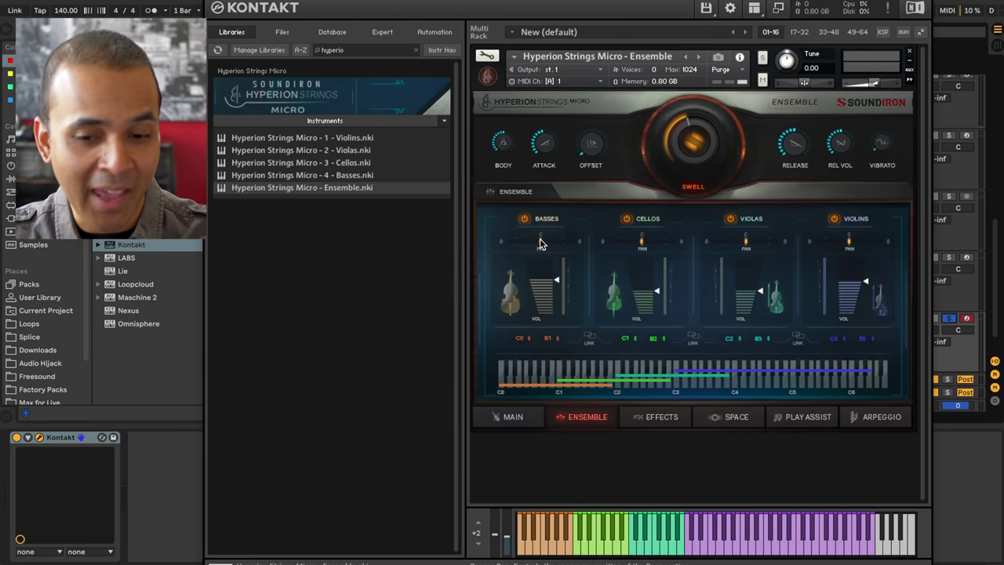
pyautogui.click(673, 421)
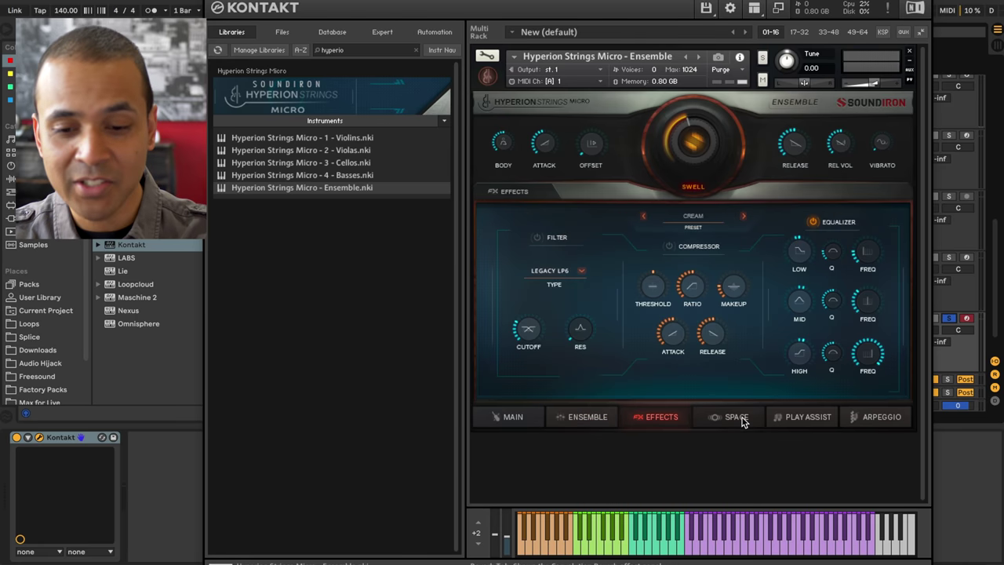
pyautogui.click(743, 420)
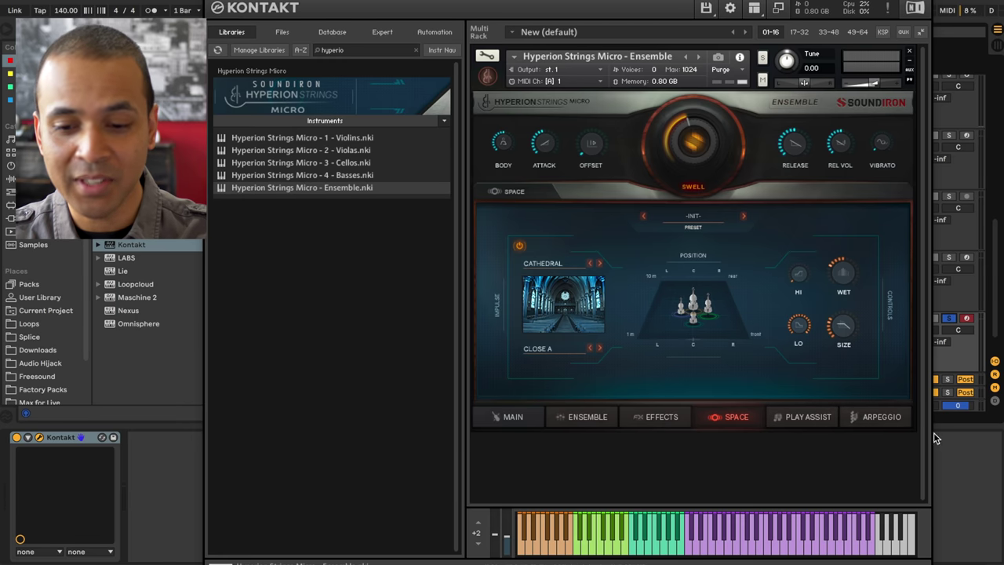
pyautogui.click(880, 422)
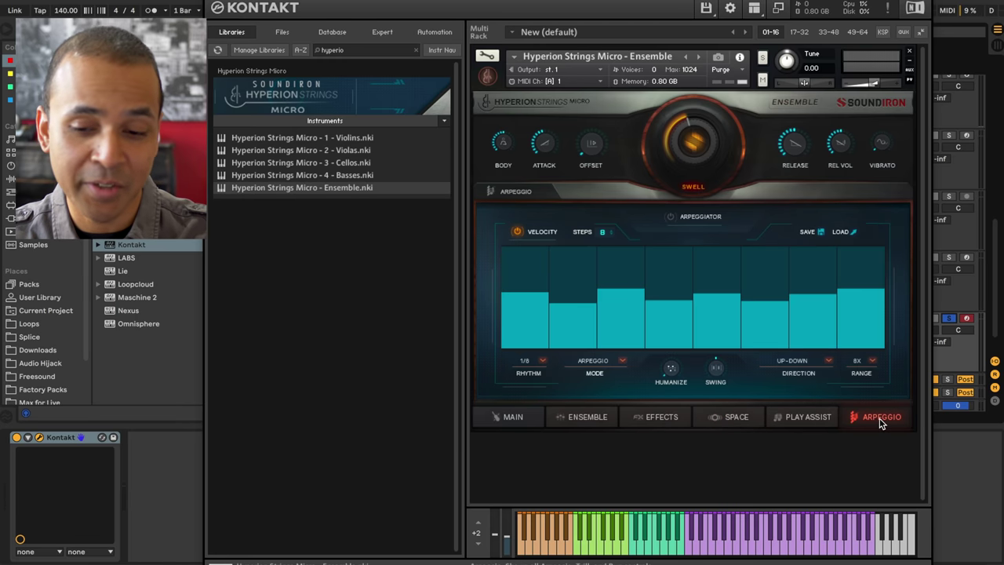
pyautogui.click(803, 421)
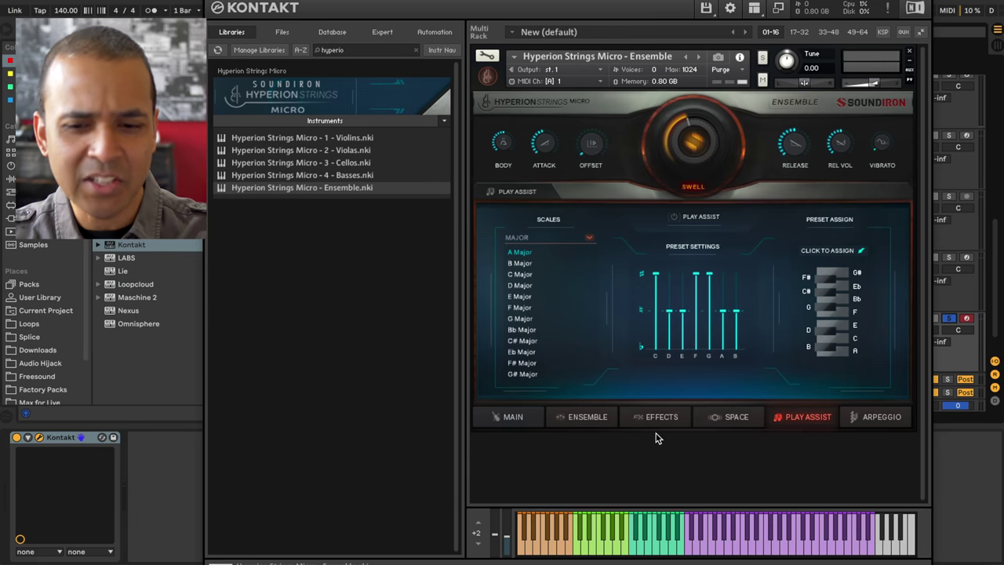
pyautogui.click(518, 416)
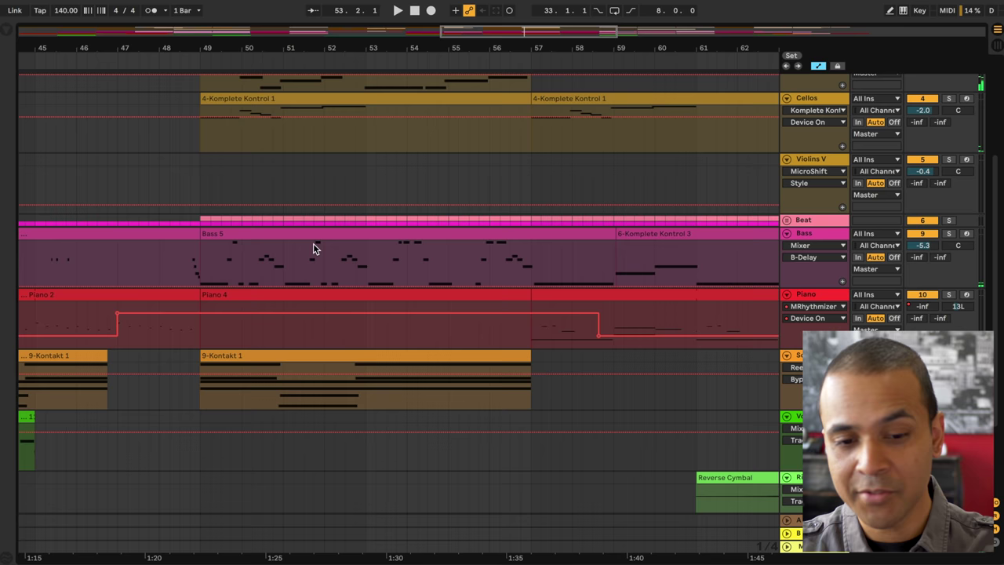
# - Select the Bass 5 clip region and play the section from just before bar 49
pyautogui.click(334, 236)
pyautogui.click(948, 232)
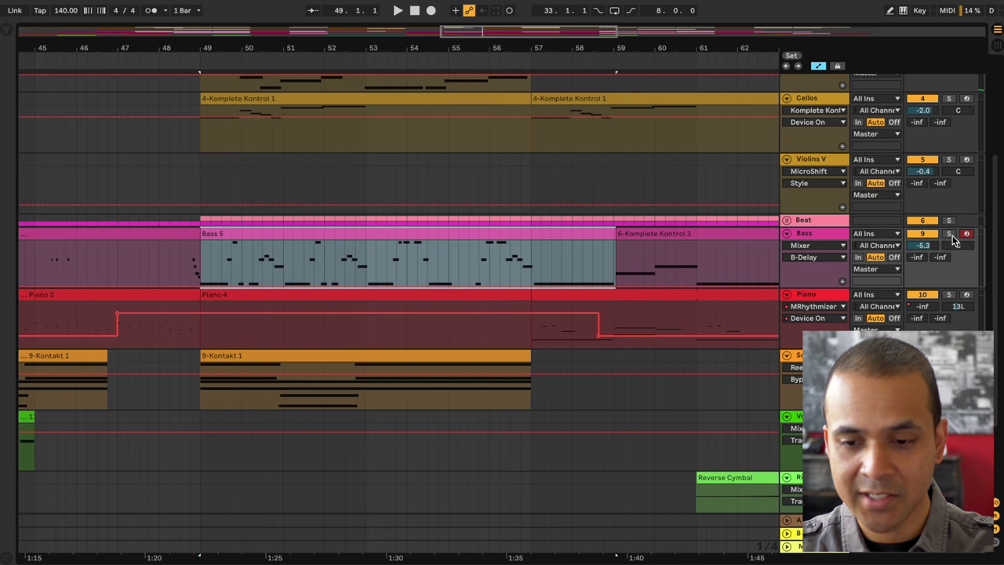
pyautogui.click(198, 61)
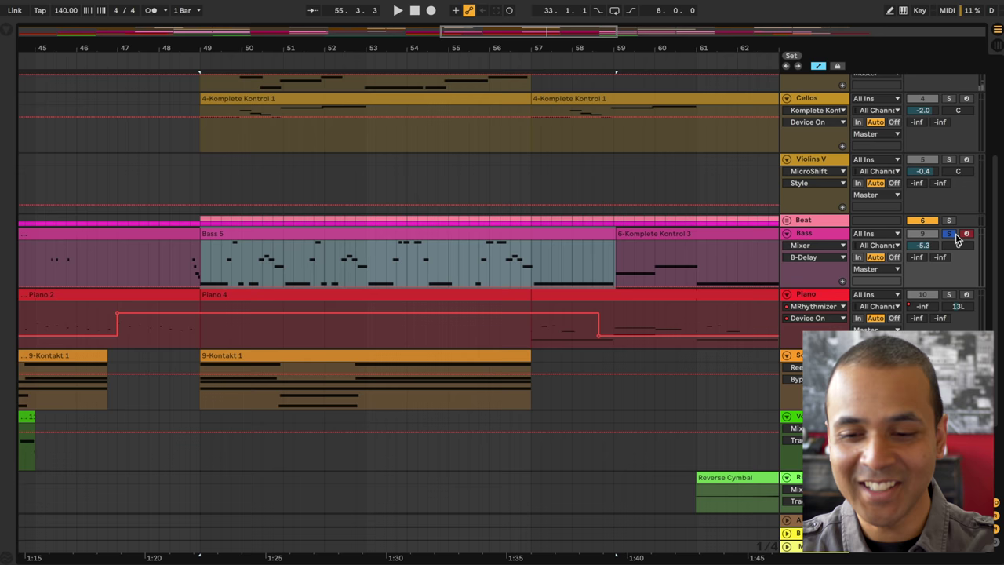
pyautogui.click(197, 61)
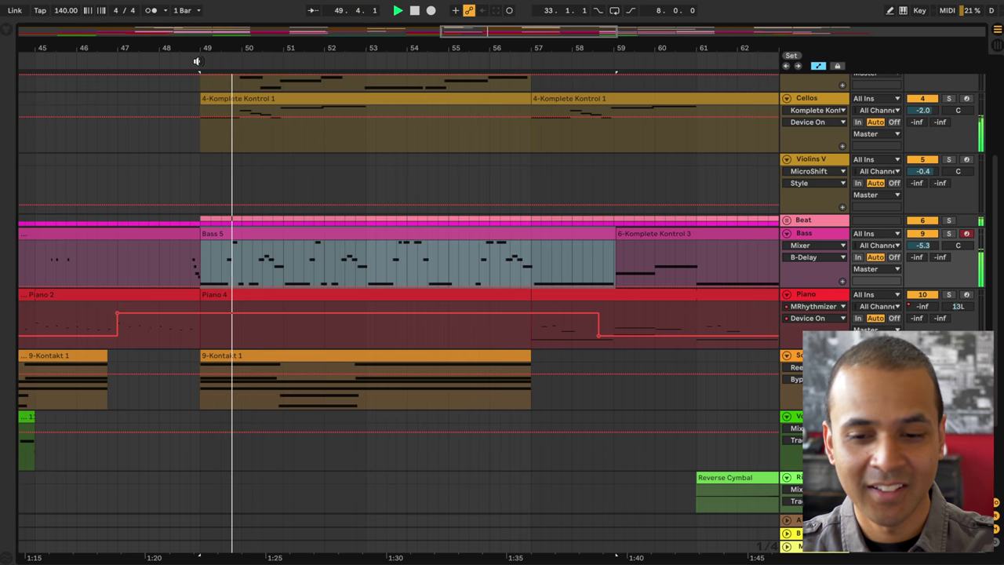
# - Solo the Bass track, add Beat to the solo, then unsolo both
pyautogui.click(950, 234)
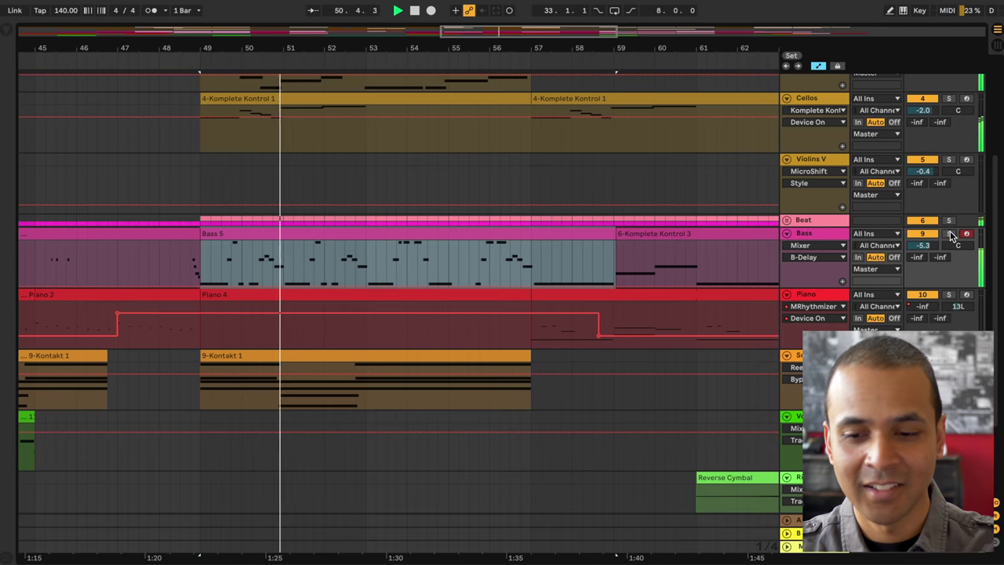
pyautogui.click(949, 221)
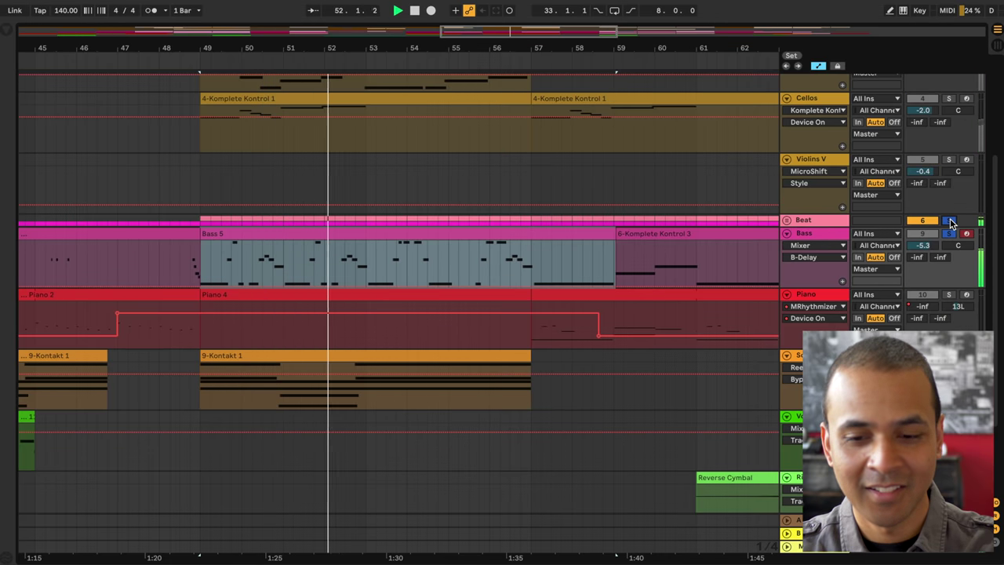
pyautogui.click(949, 222)
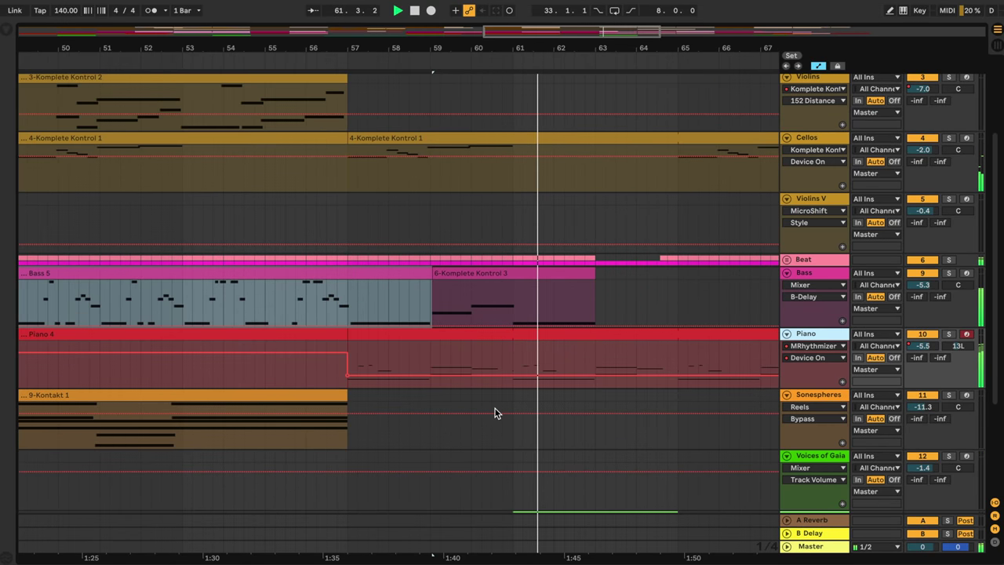
# - Close the MRhythmizer window and switch off the Piano's MRhythmizer effect during playback
pyautogui.scroll(-2, 494, 413)
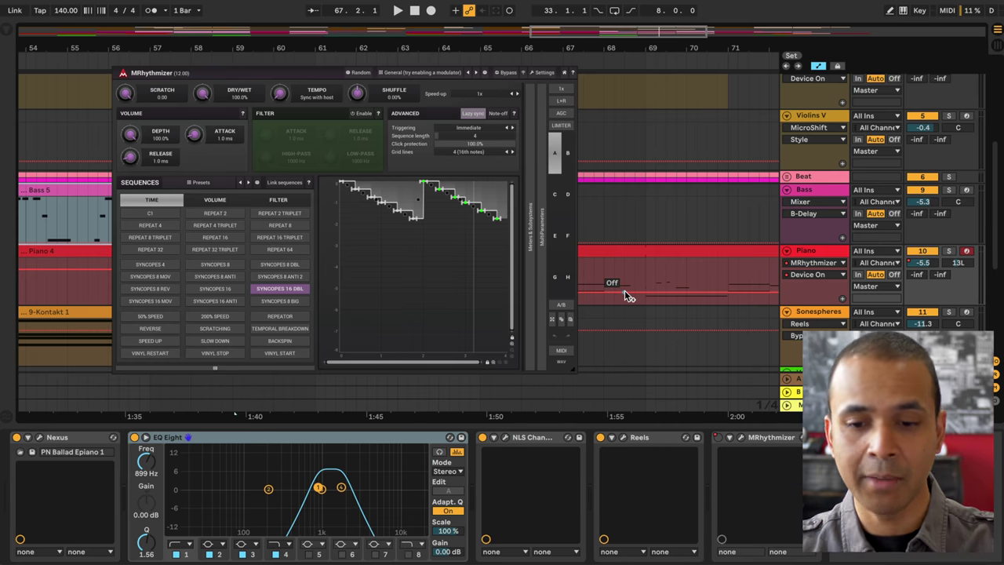
pyautogui.hscroll(10, 624, 291)
pyautogui.press('super+alt+p')
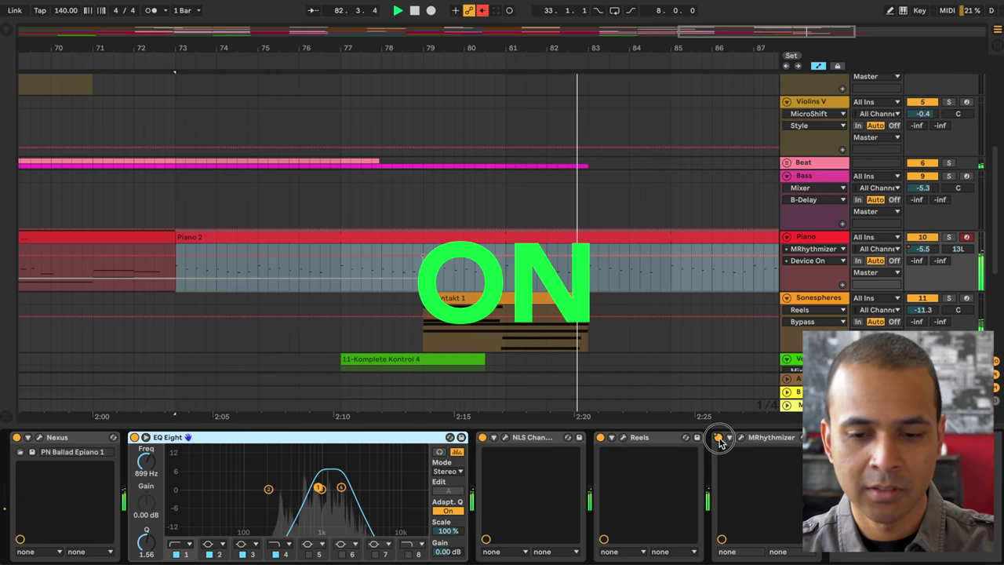
pyautogui.click(719, 438)
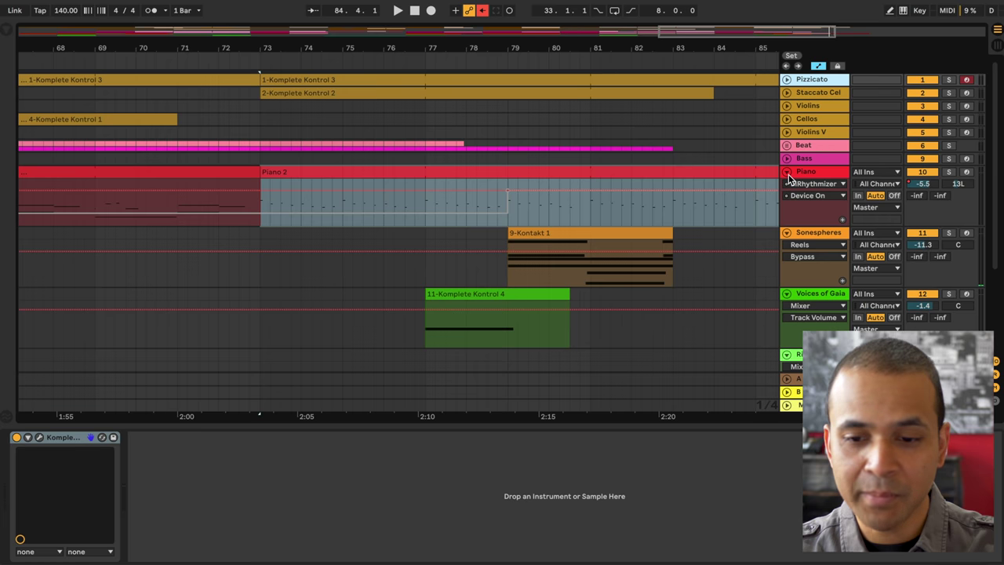
# - Fold the Piano, Sonespheres and Voices of Gaia tracks and select the Riser track
pyautogui.click(786, 172)
pyautogui.click(786, 185)
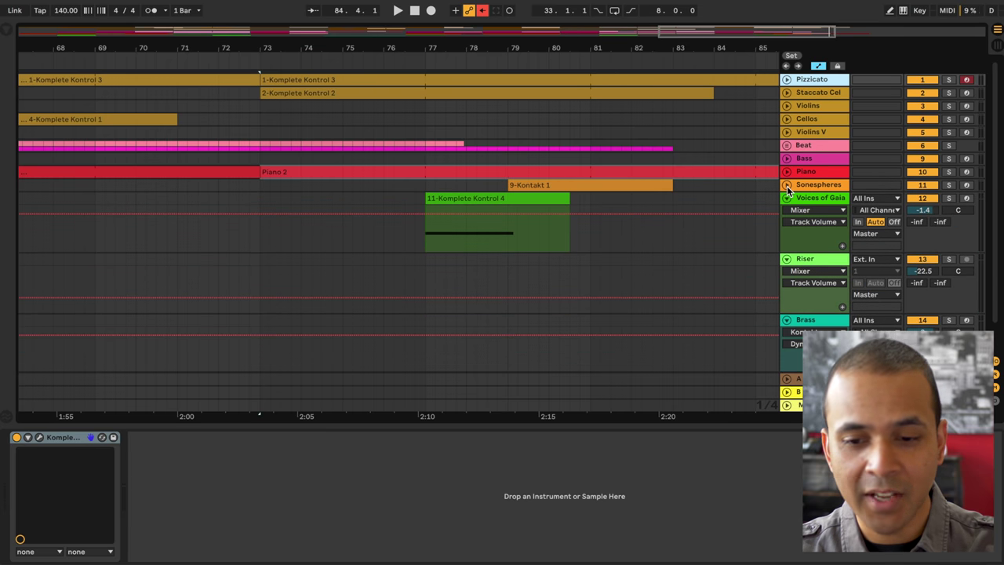
pyautogui.click(786, 198)
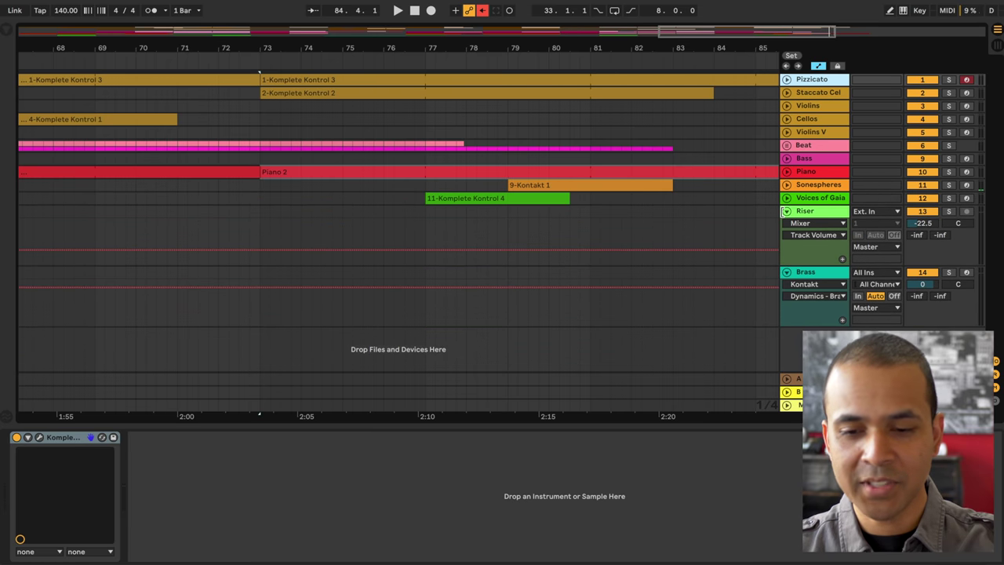
pyautogui.click(796, 210)
# - Zoom out, play from the Reverse Cymbal clip, and solo the Riser track
pyautogui.press('Up')
pyautogui.hscroll(-2, 507, 65)
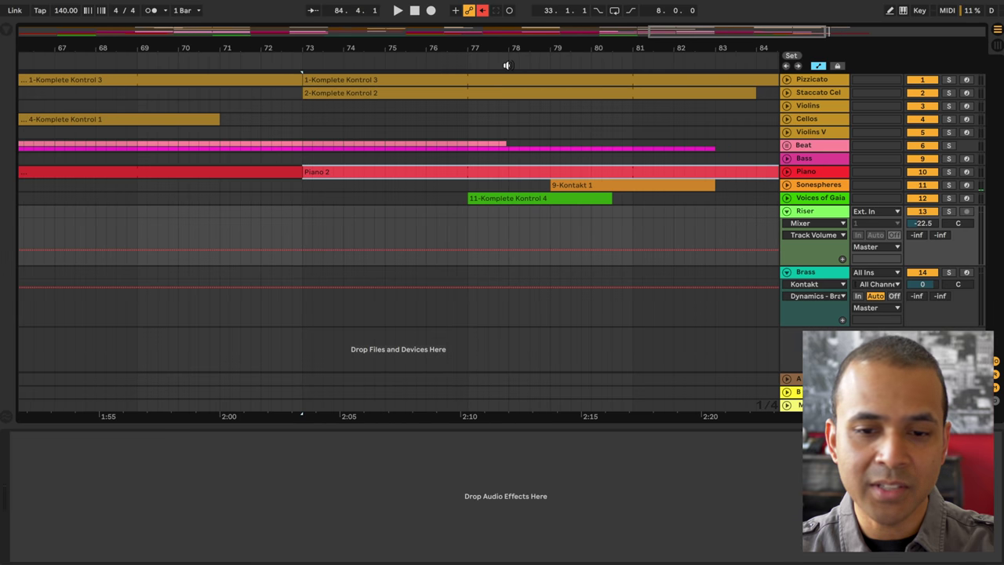
pyautogui.moveTo(675, 29); pyautogui.dragTo(554, 167)
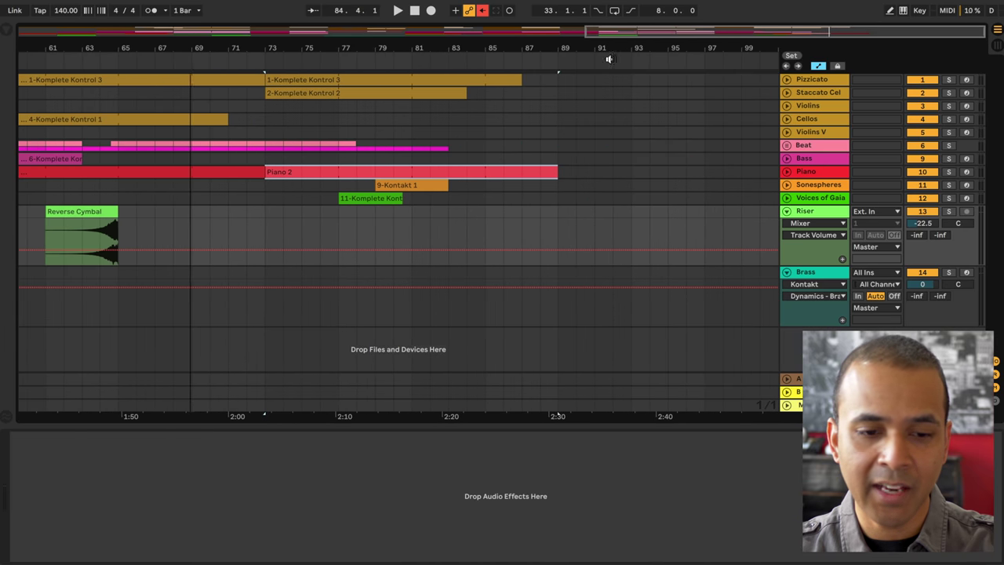
pyautogui.hscroll(-5, 502, 193)
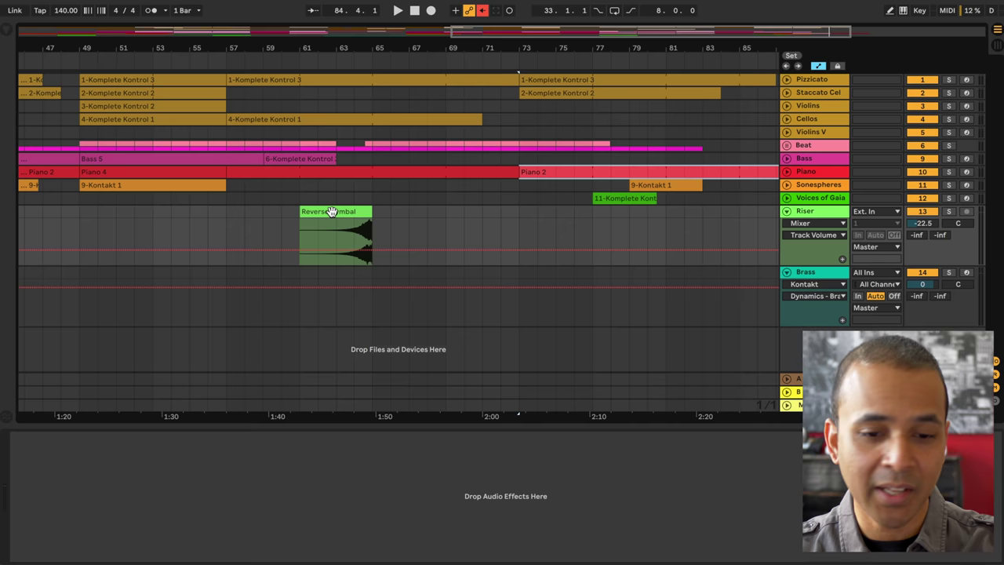
pyautogui.click(335, 212)
pyautogui.press('space')
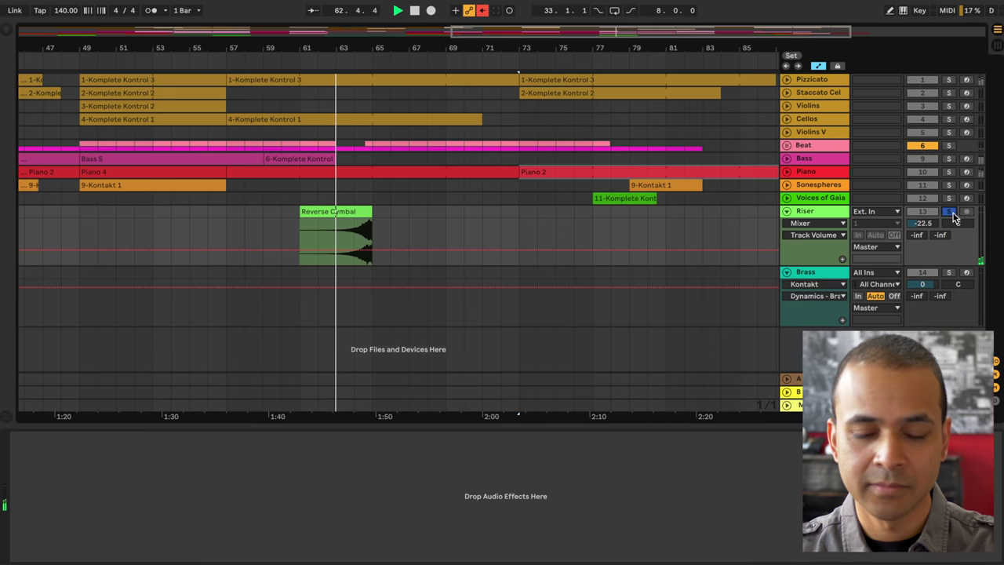
pyautogui.click(949, 212)
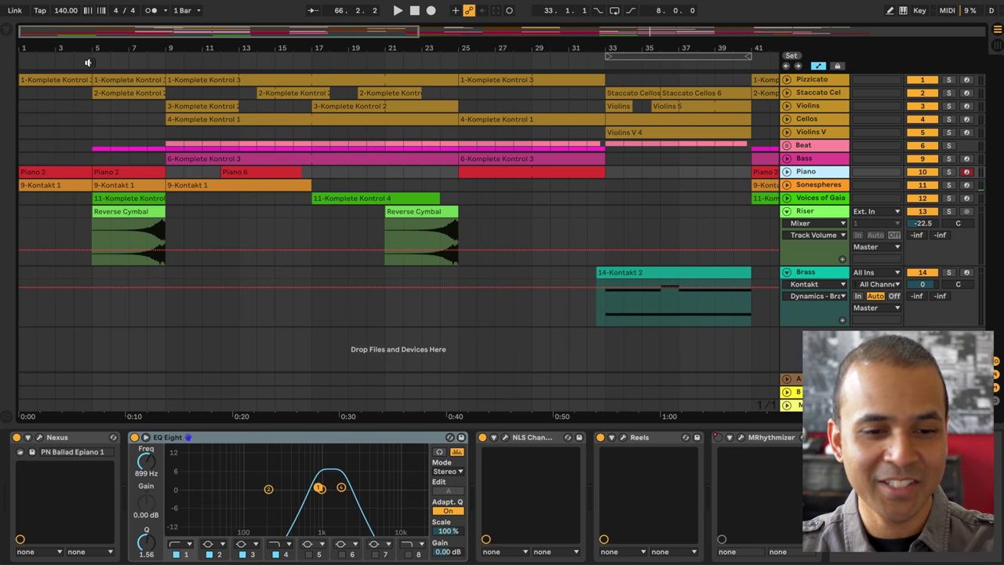
# - Start full-song playback from bar 5
pyautogui.click(89, 63)
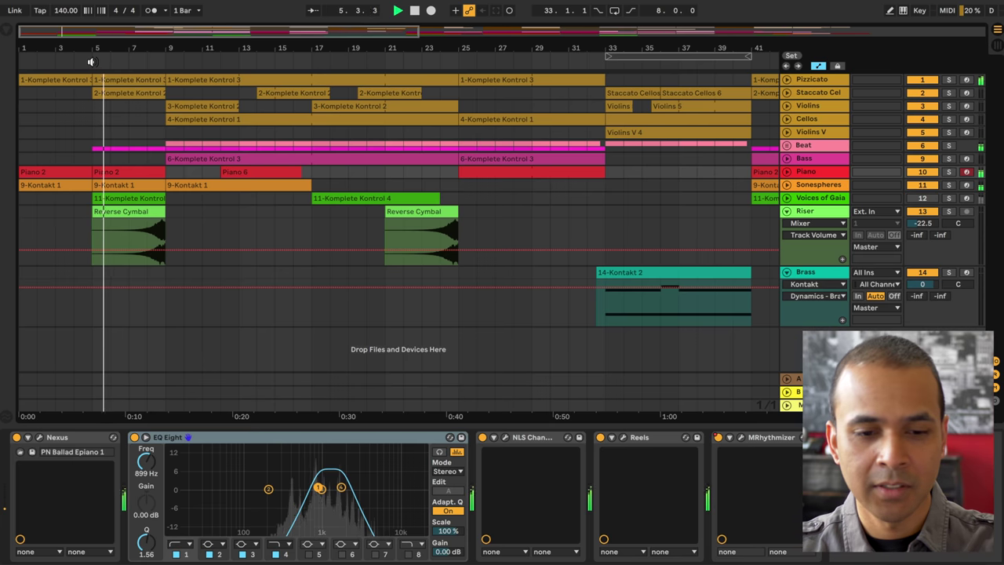